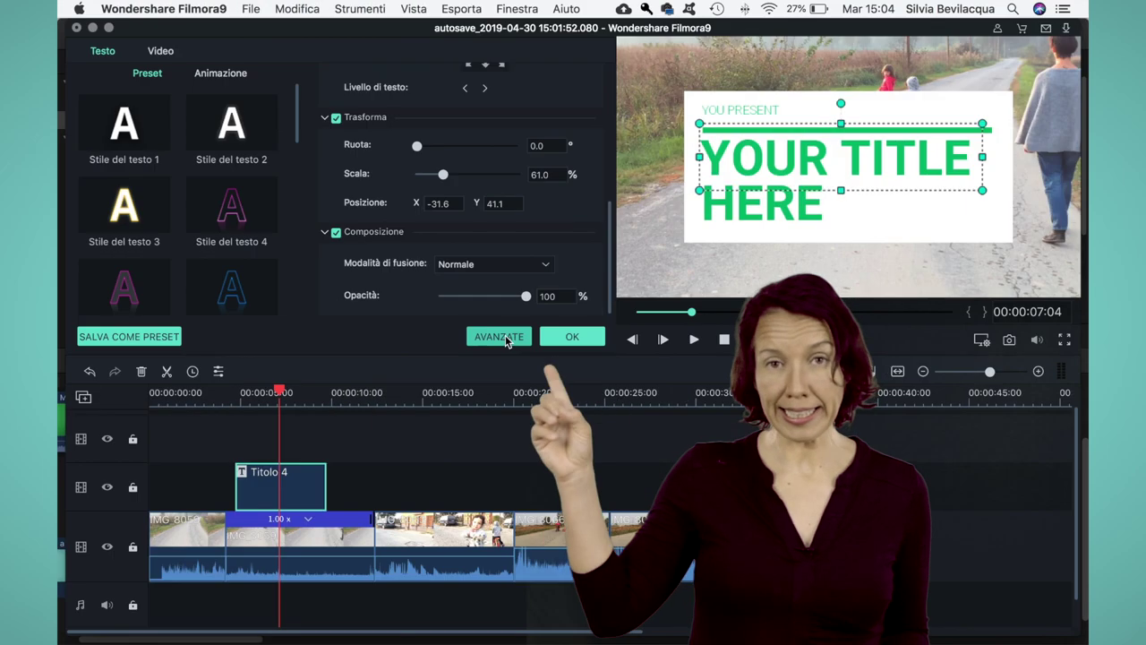
Open the advanced editor for Titolo 4 and examine its customization and animation settings
left_click(506, 338)
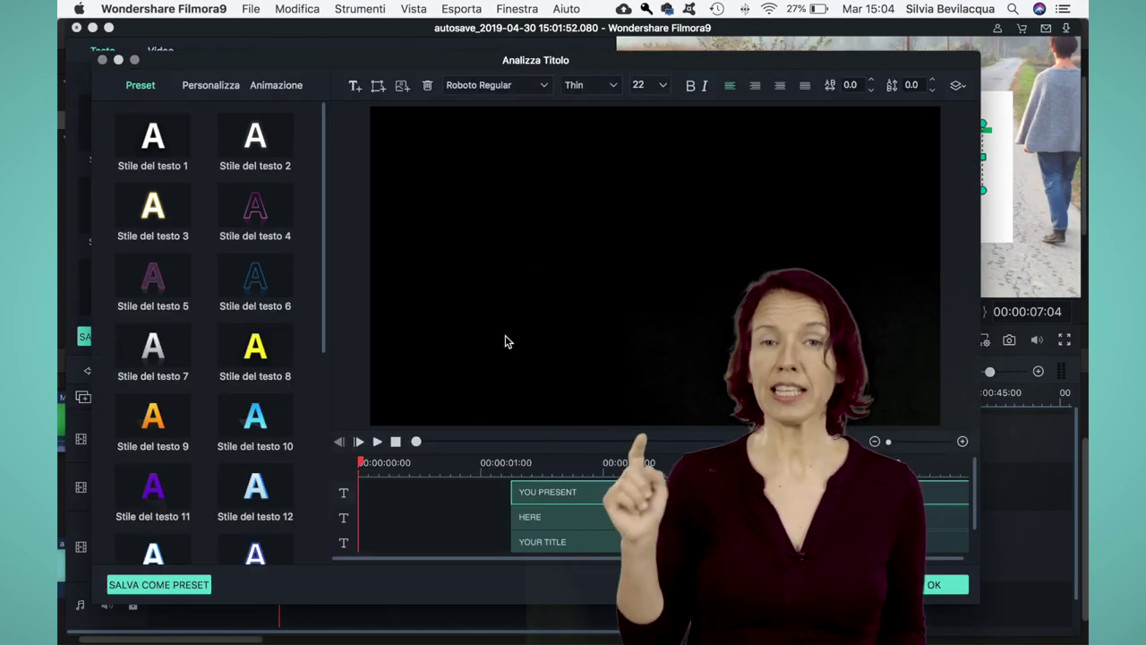
left_click(212, 86)
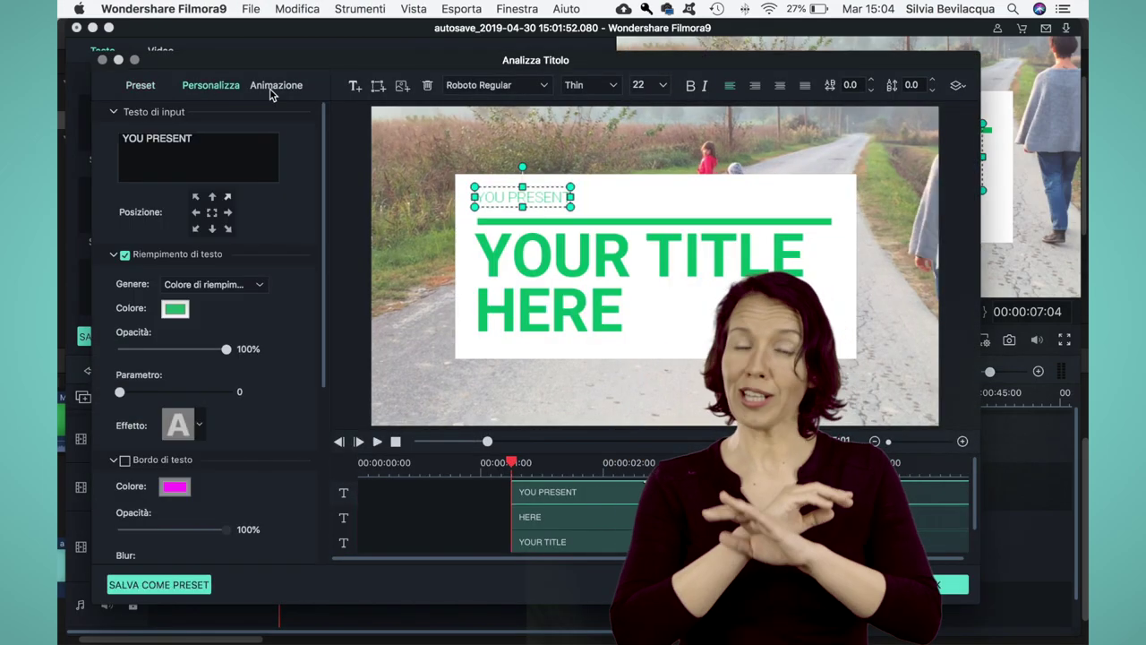
left_click(273, 86)
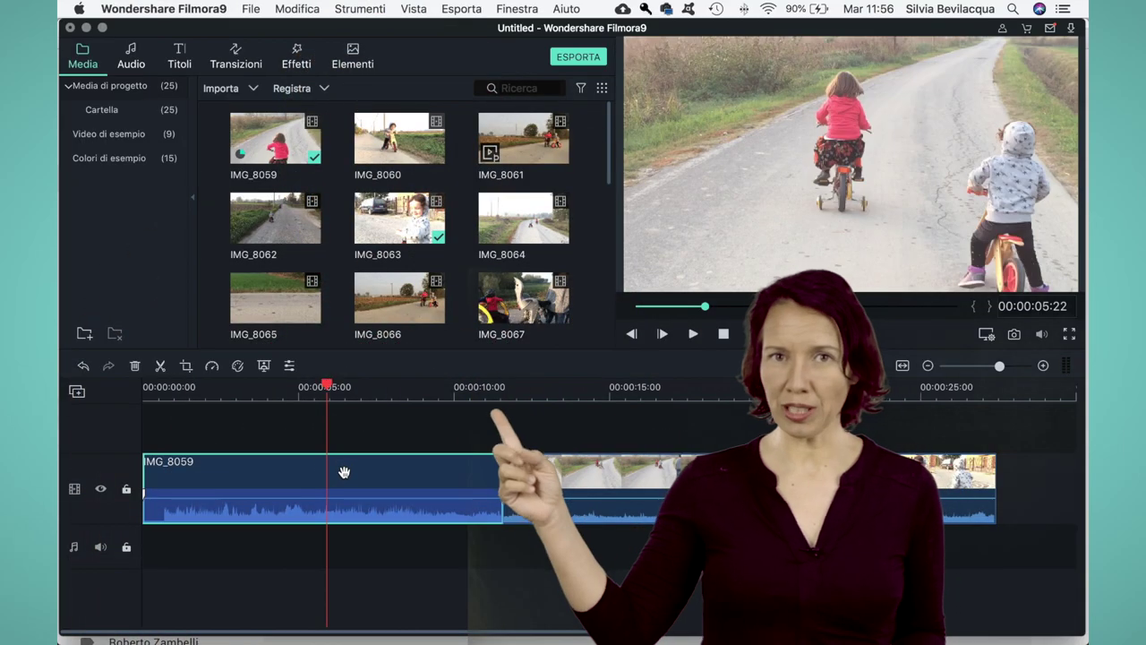
Split the IMG_8059 clip at 00:00:05:22 and trim the end of its first part
left_click(344, 472)
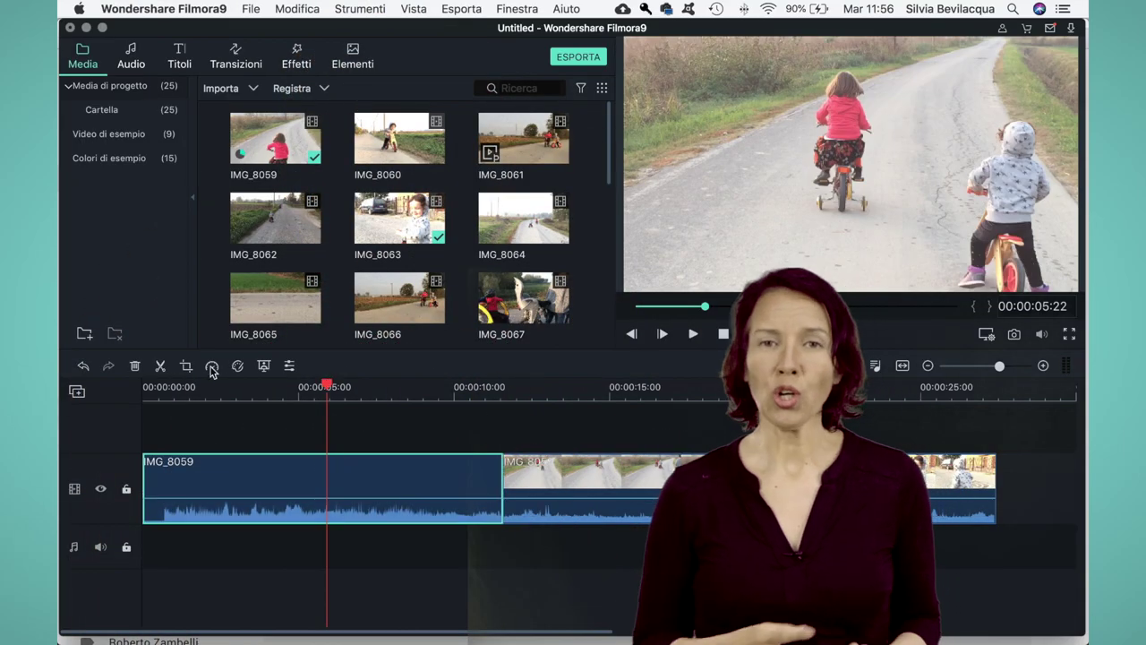
left_click(160, 367)
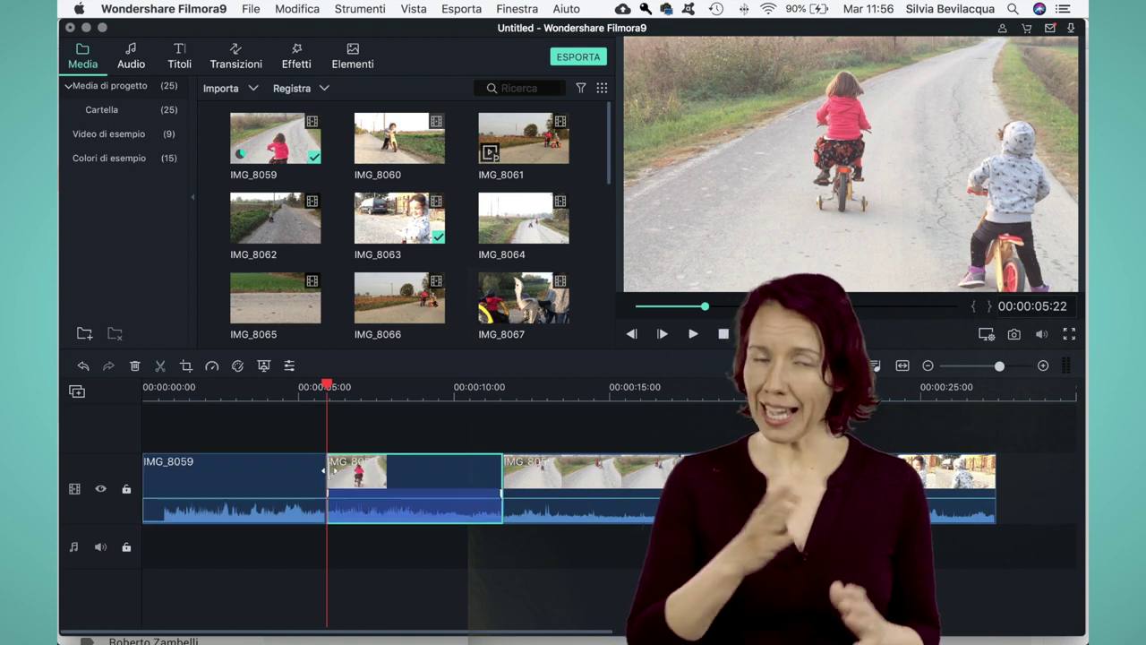
left_click_drag(322, 471, 299, 471)
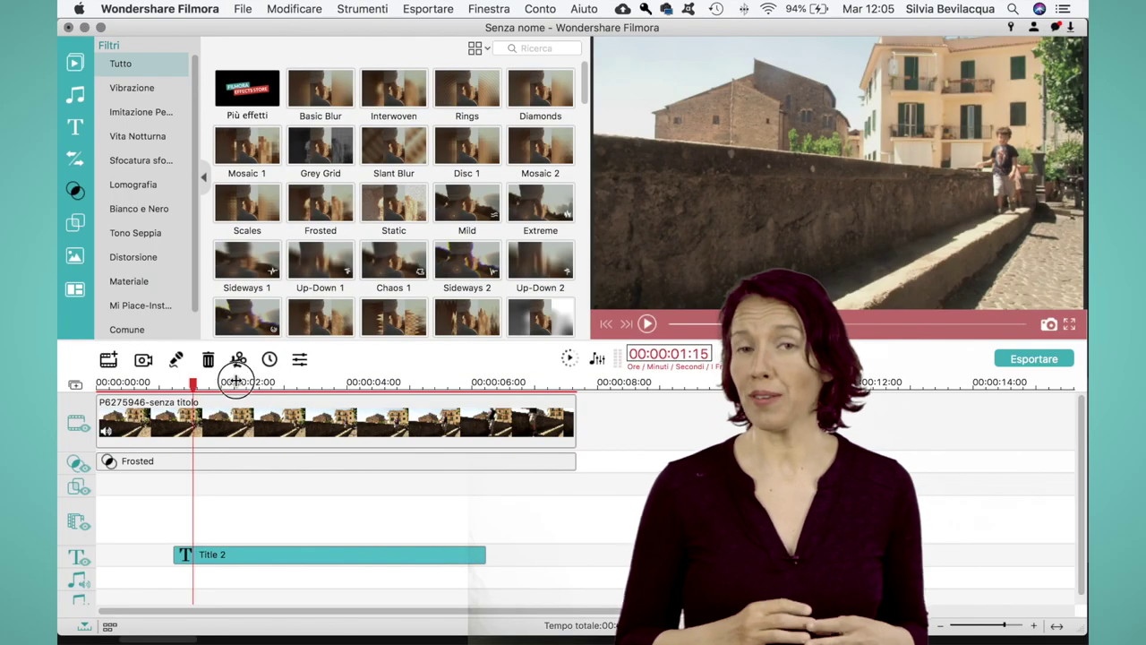
In the older Filmora project, scrub from the start to 00:00:04:06 and examine the video clip, Frosted filter and Title 2
left_click_drag(235, 381, 314, 386)
left_click_drag(187, 387, 97, 384)
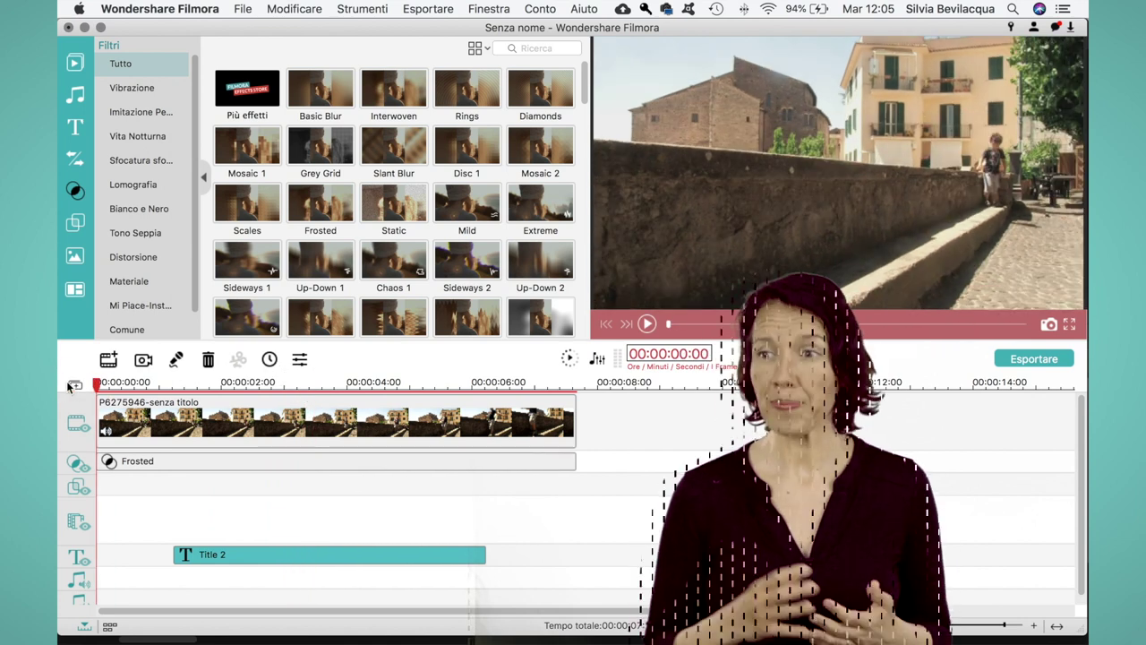
left_click_drag(238, 387, 364, 403)
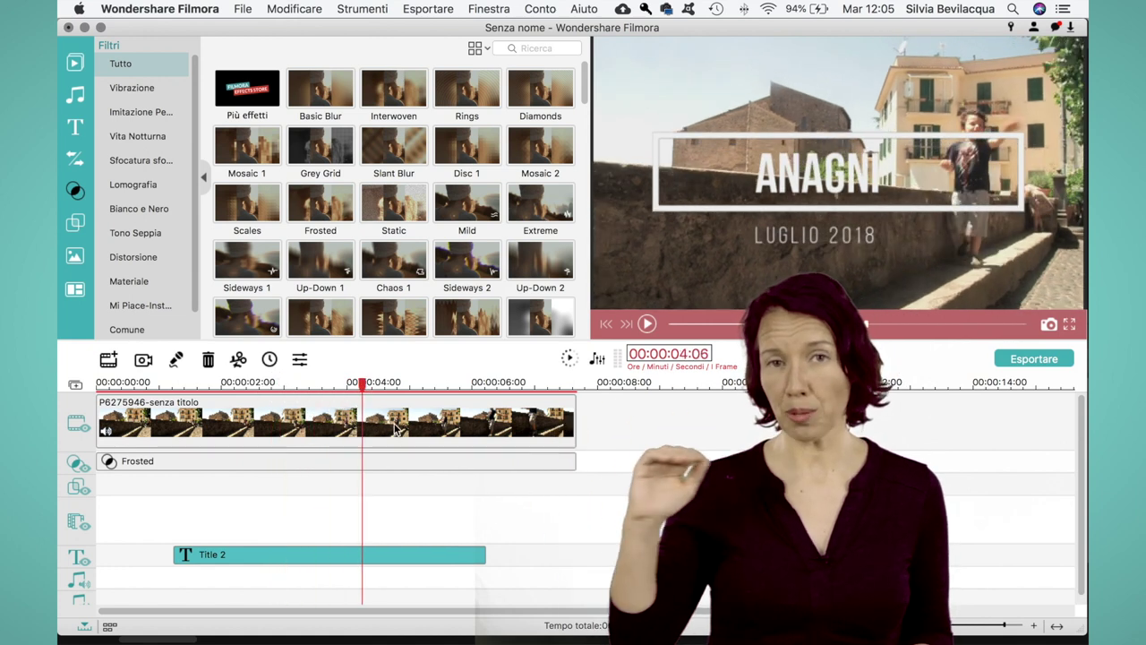
left_click(395, 430)
left_click(403, 460)
left_click(409, 555)
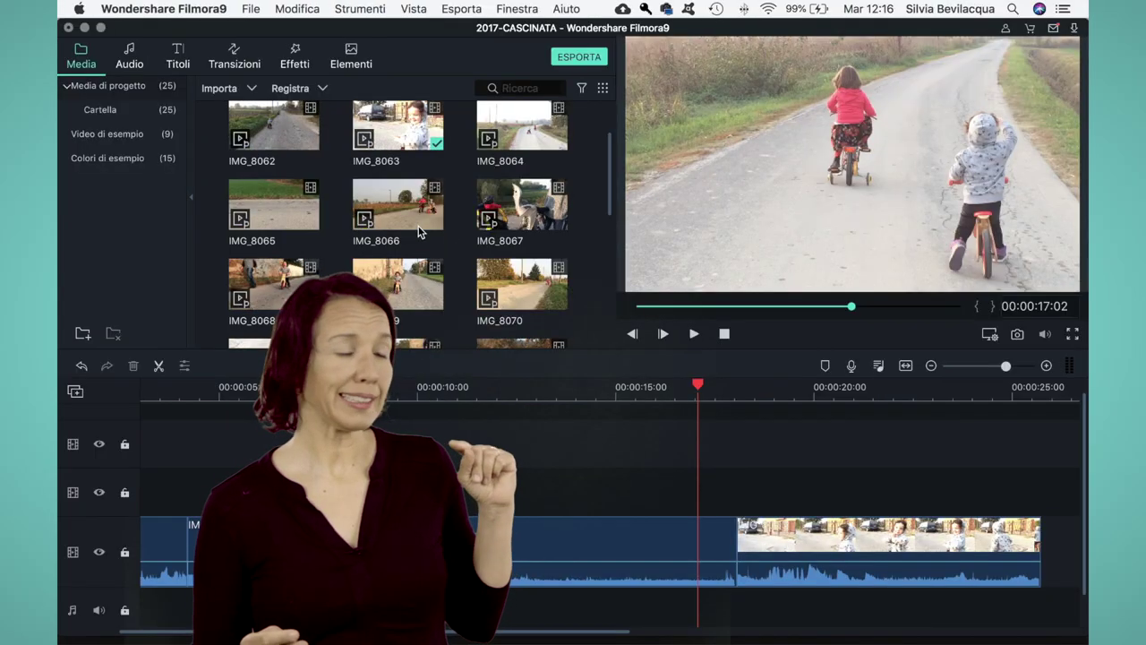
In the 2017-CASCINATA project, stack IMG_8066 on the second video track and IMG_8065 on the third, both starting just before 00:00:15:00
left_click(421, 232)
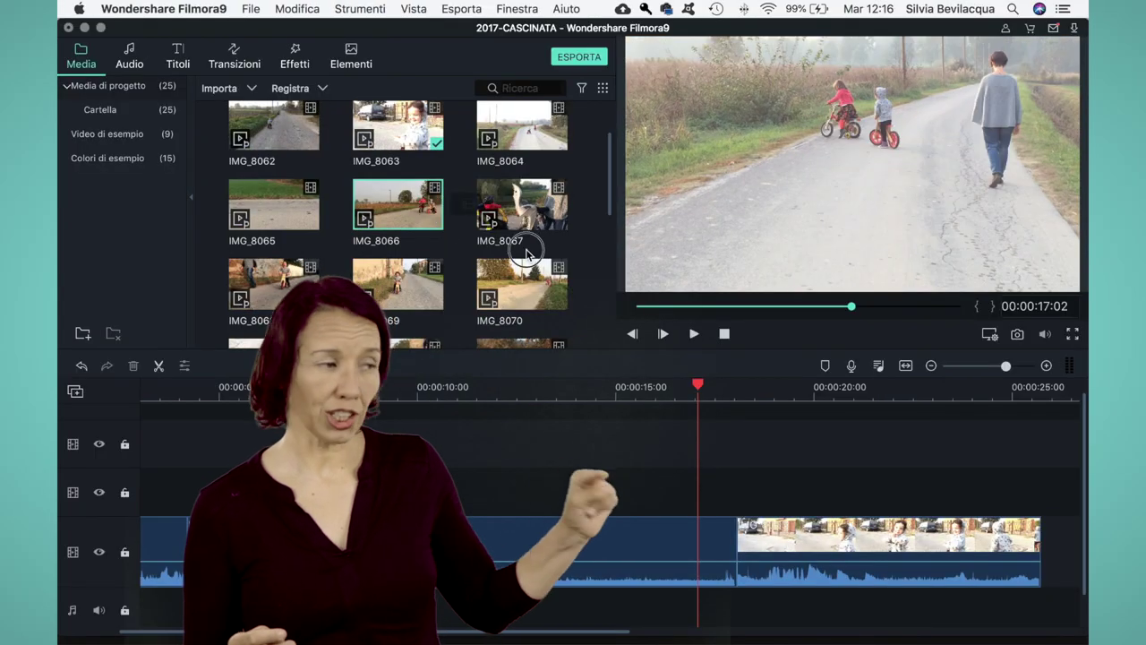
left_click_drag(714, 416, 611, 489)
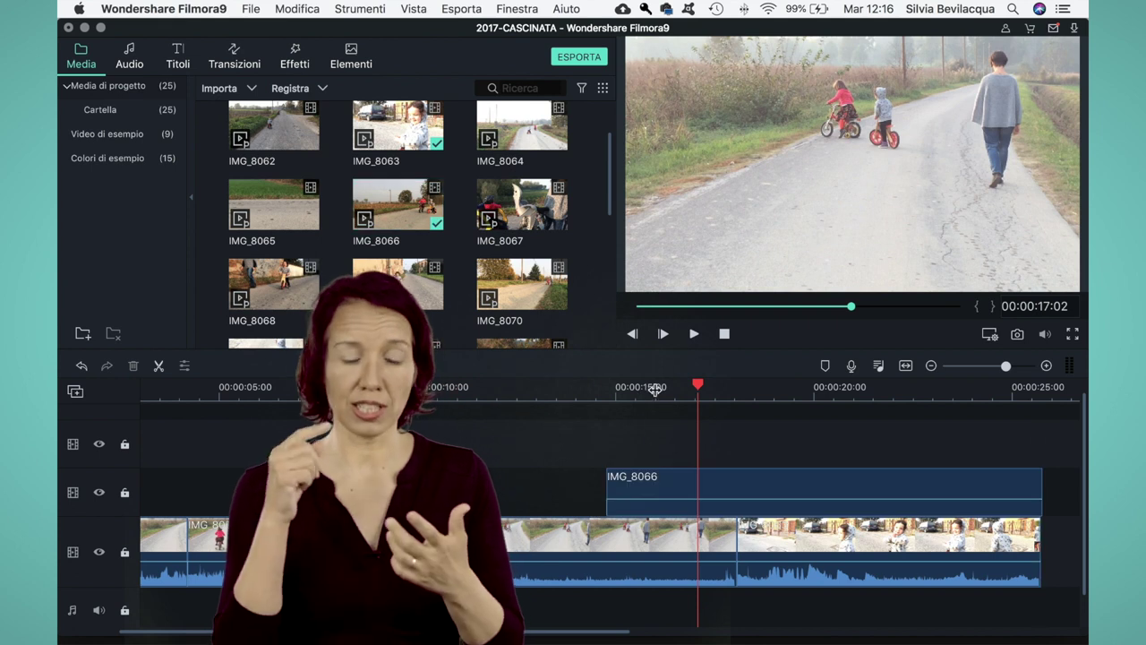
left_click(657, 387)
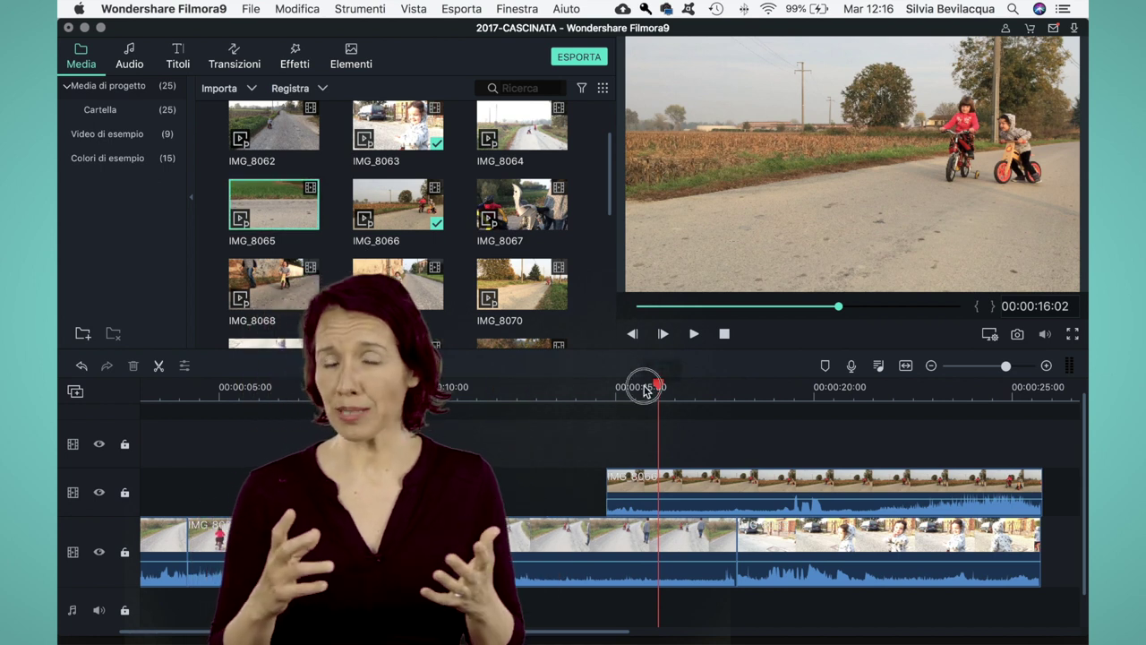
left_click_drag(617, 438, 611, 431)
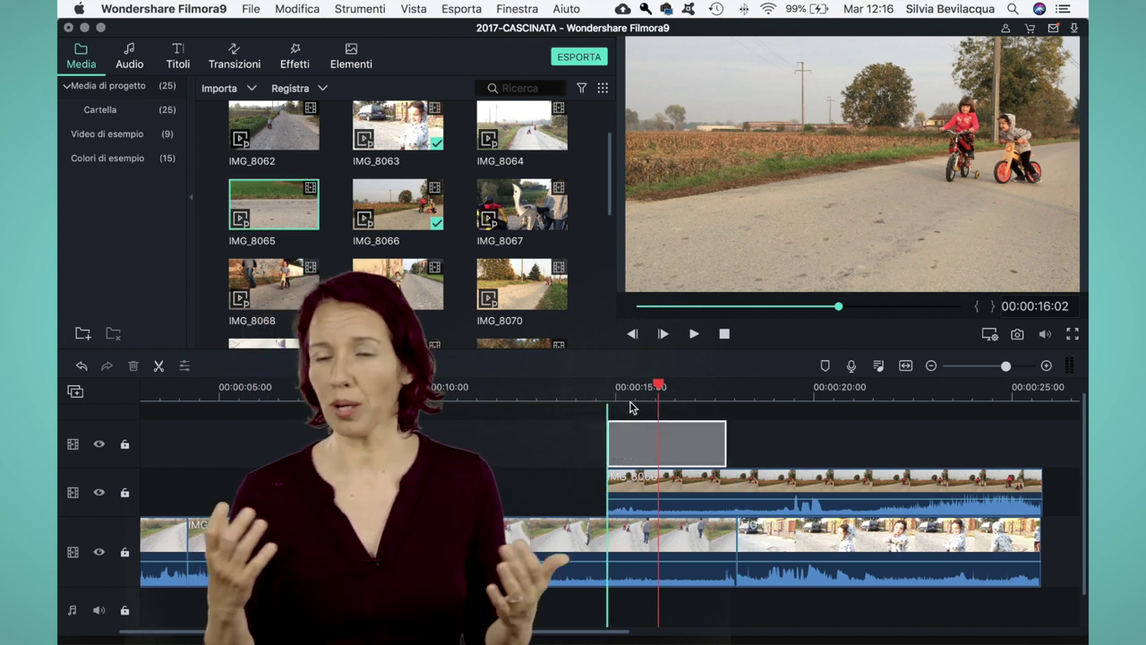
Play and scrub through the stacked clips to check which track is shown in the preview
left_click(631, 386)
key("space")
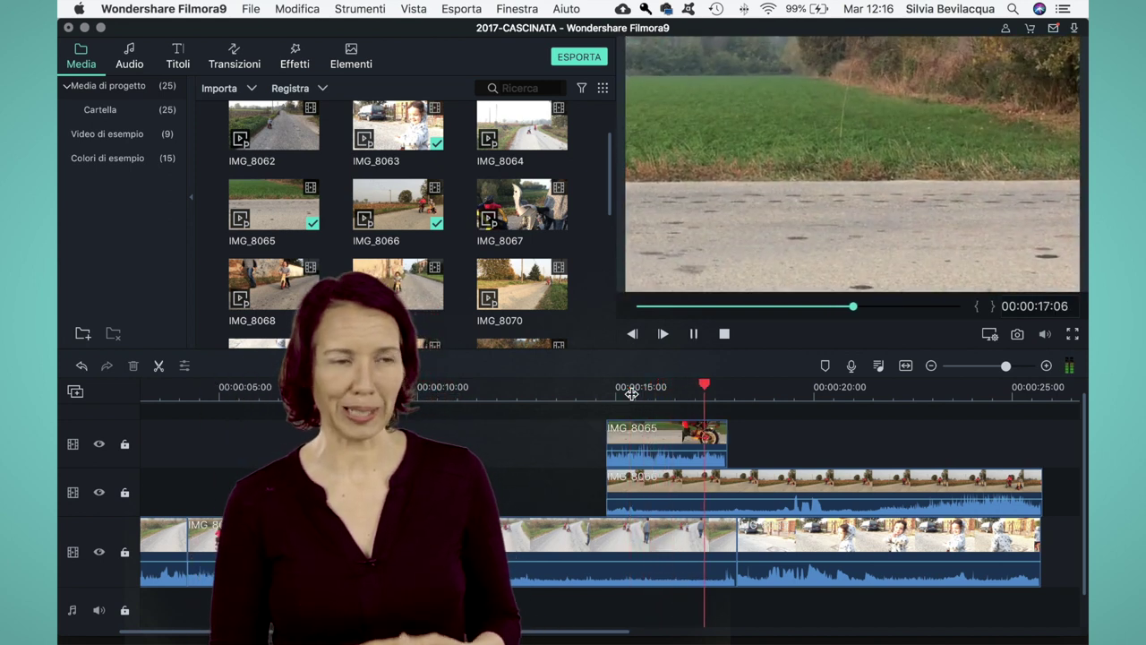
key("space")
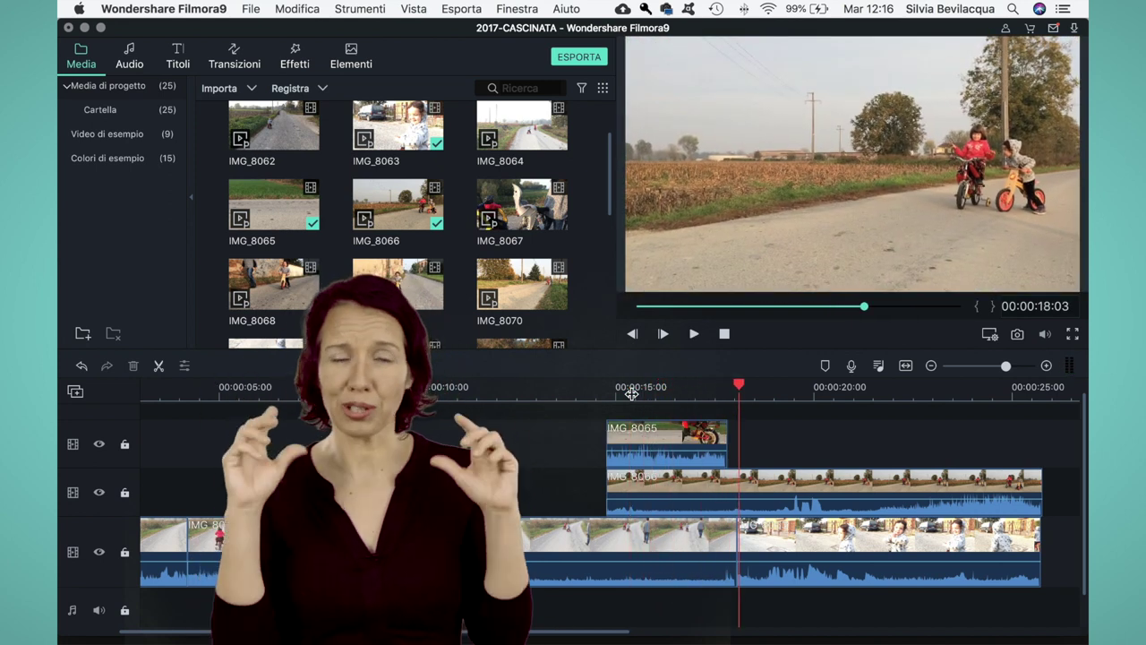
left_click(725, 392)
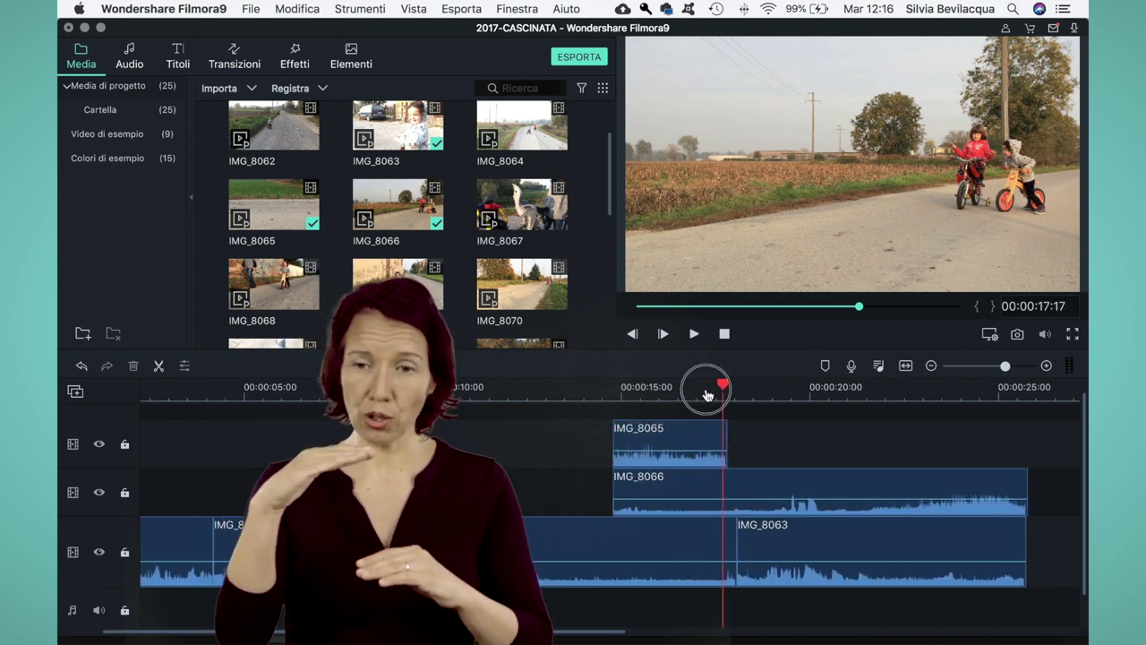
left_click_drag(670, 398, 833, 399)
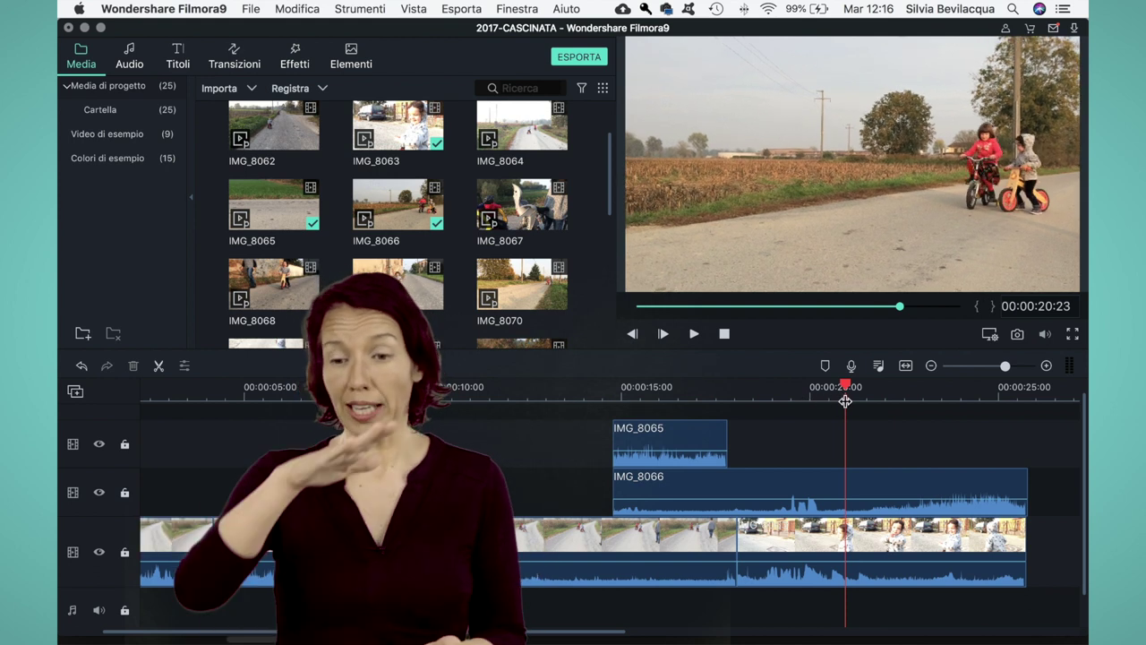
left_click(854, 387)
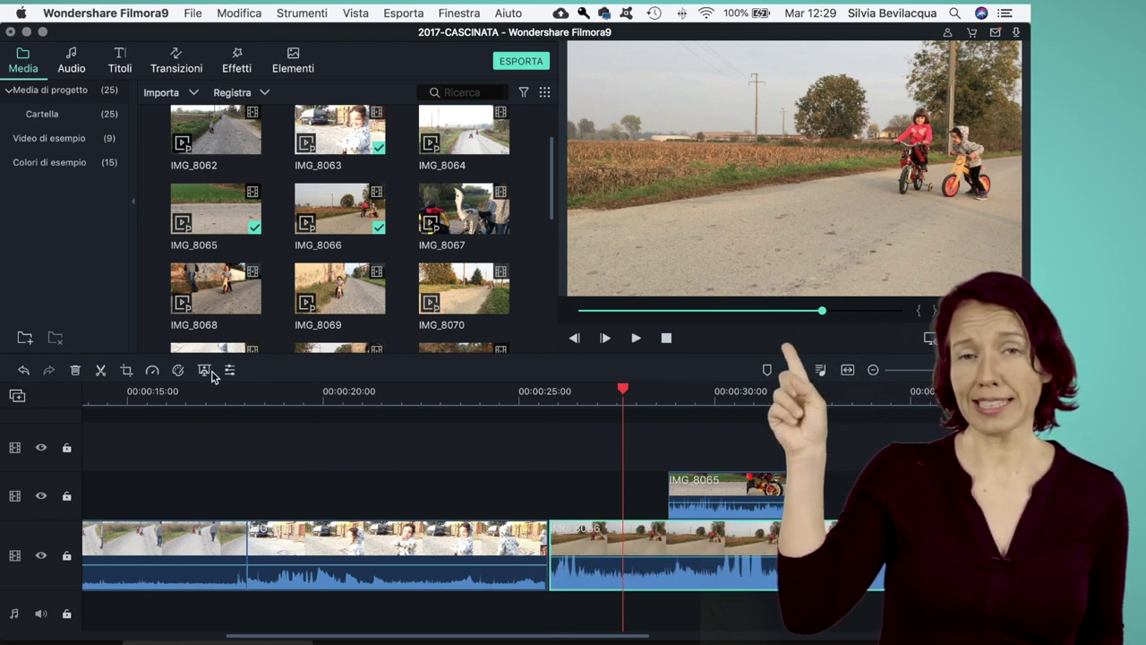
Set the rotation of the IMG_8066 clip to 359.3 degrees
left_click(231, 371)
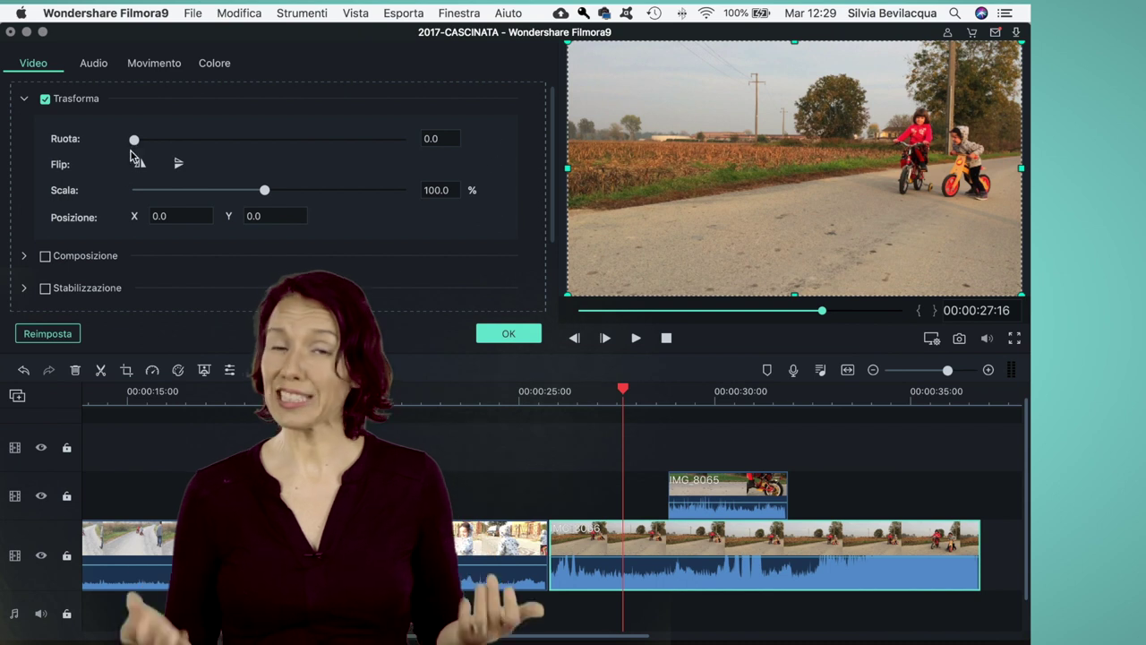
left_click_drag(133, 139, 400, 150)
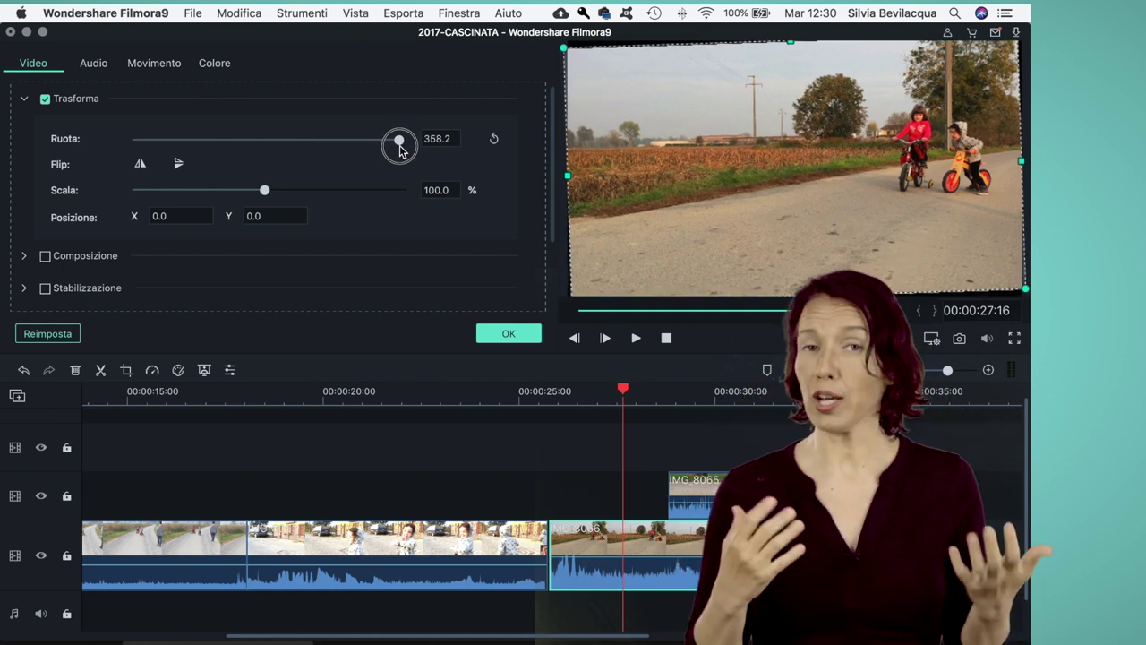
left_click_drag(398, 149, 401, 151)
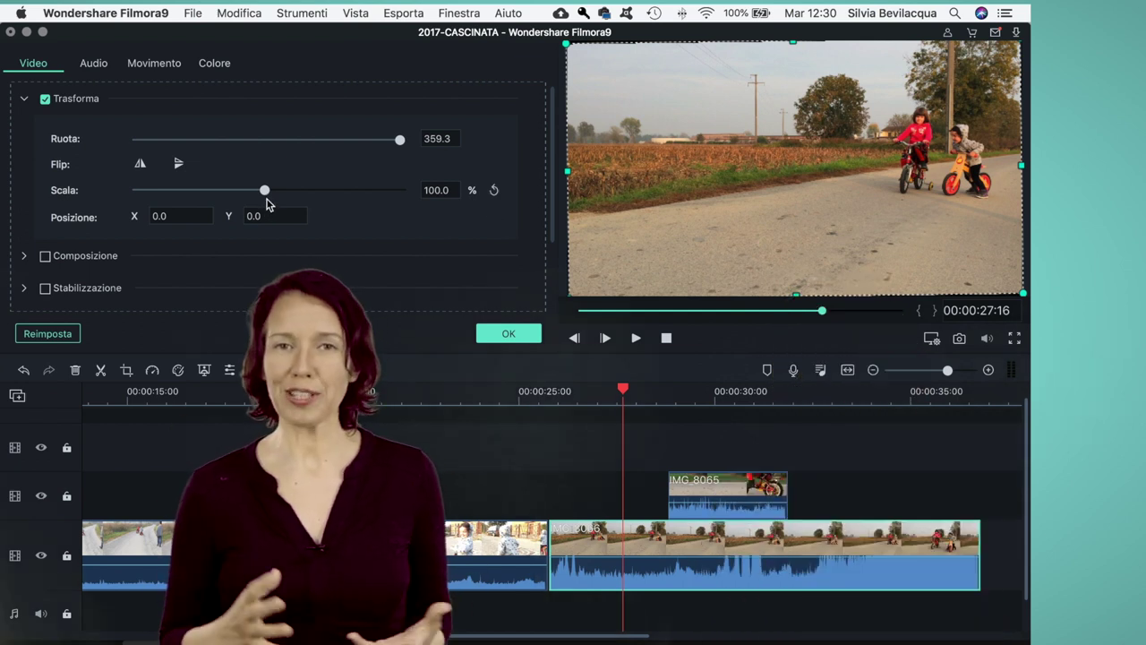
Try flipping the IMG_8066 image vertically and horizontally
left_click(178, 164)
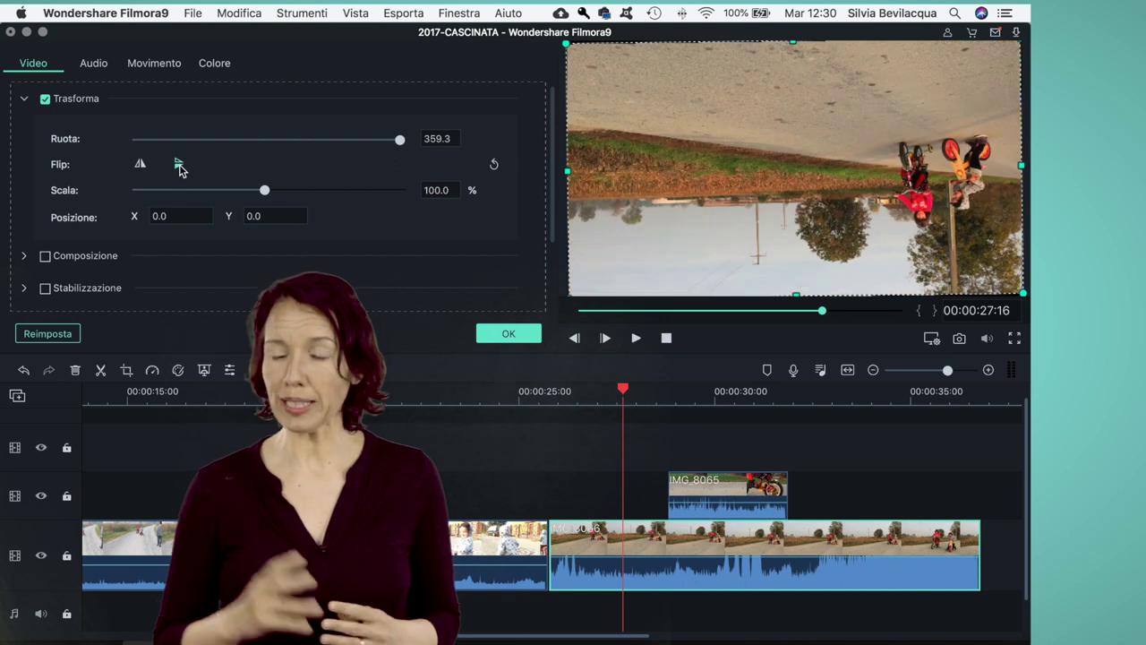
left_click(141, 165)
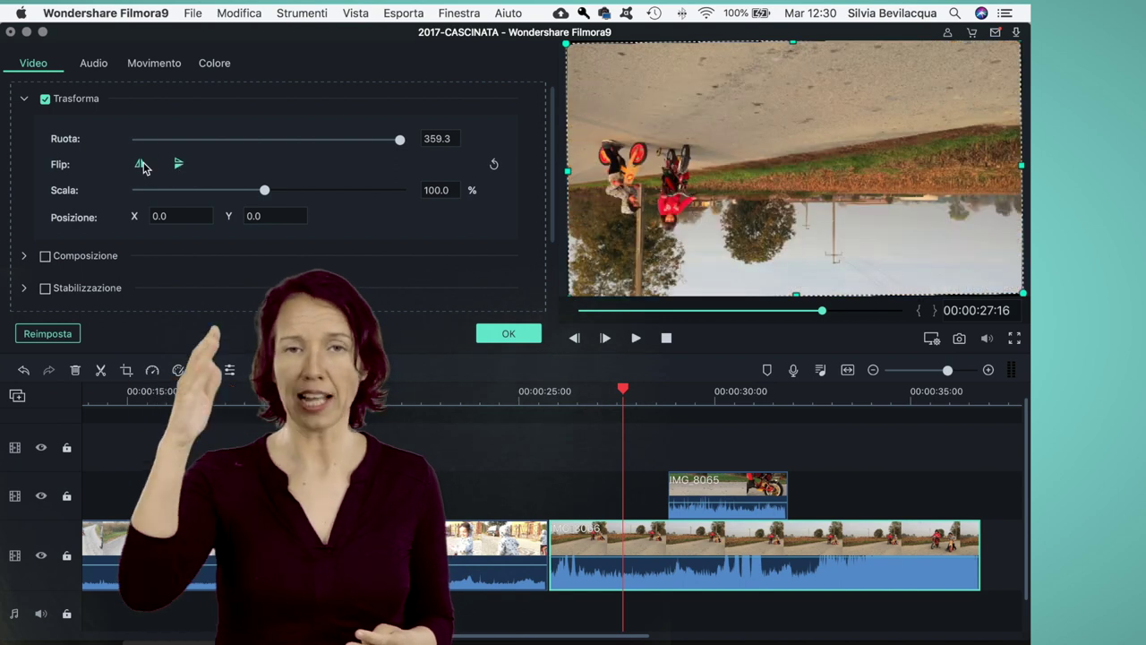
left_click(179, 164)
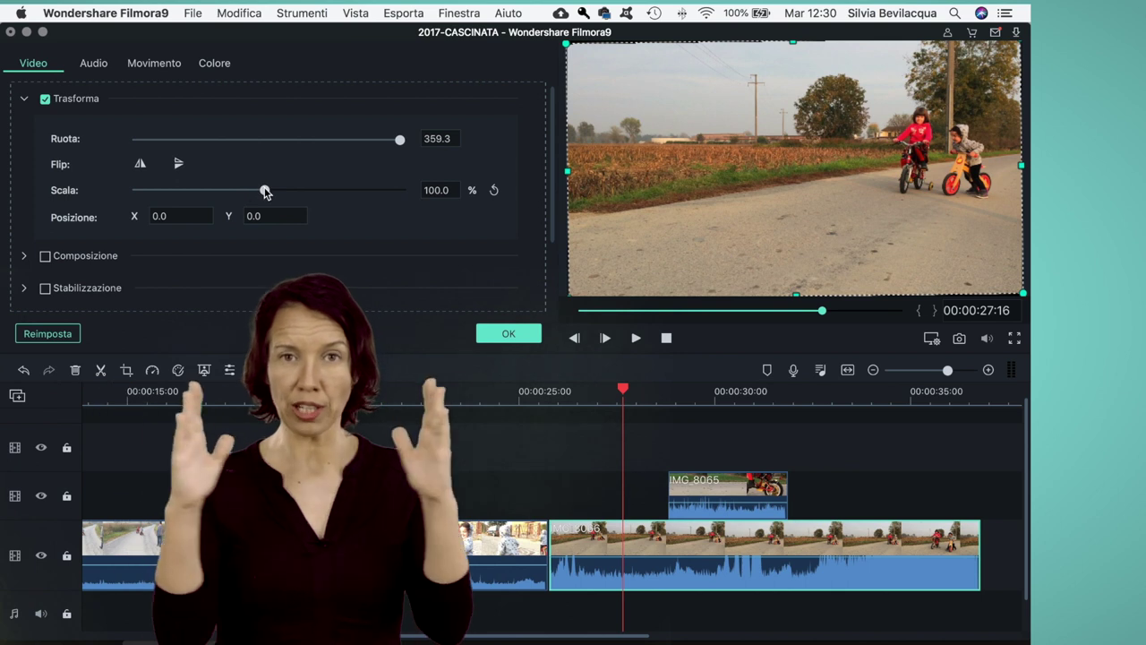
Scale the IMG_8066 clip to 101.6% and shift its image slightly downward in the preview
left_click_drag(265, 192, 268, 192)
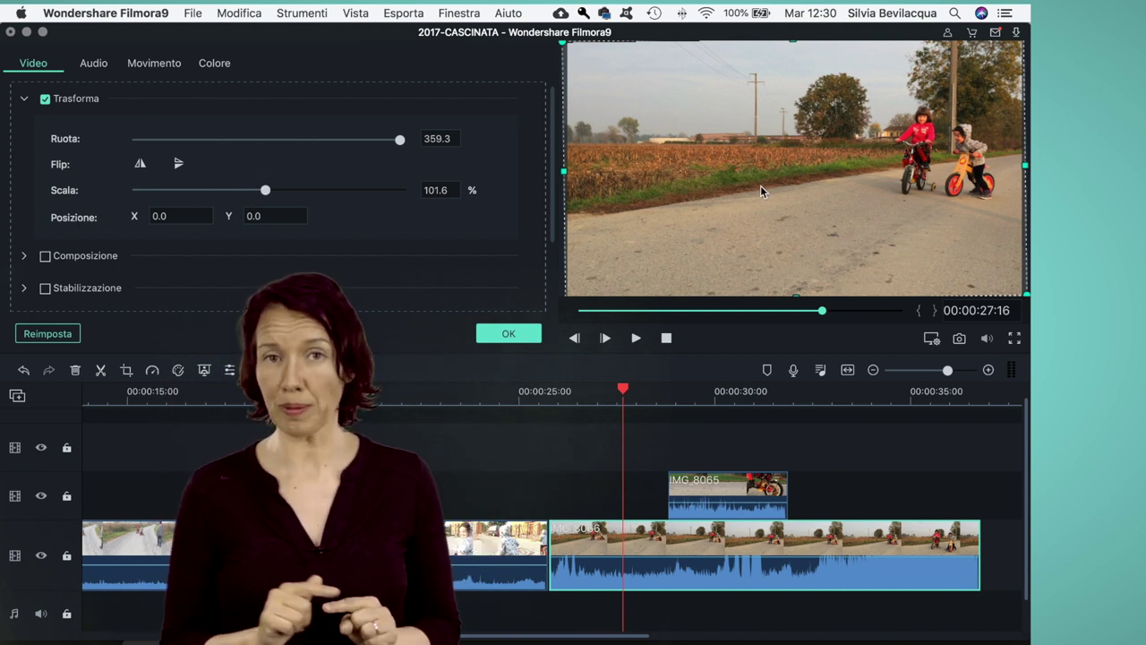
mouse_move(749, 188)
left_mouse_down()
mouse_move(671, 194)
mouse_move(837, 184)
mouse_move(830, 102)
mouse_move(823, 189)
mouse_move(711, 218)
mouse_move(747, 200)
left_mouse_up()
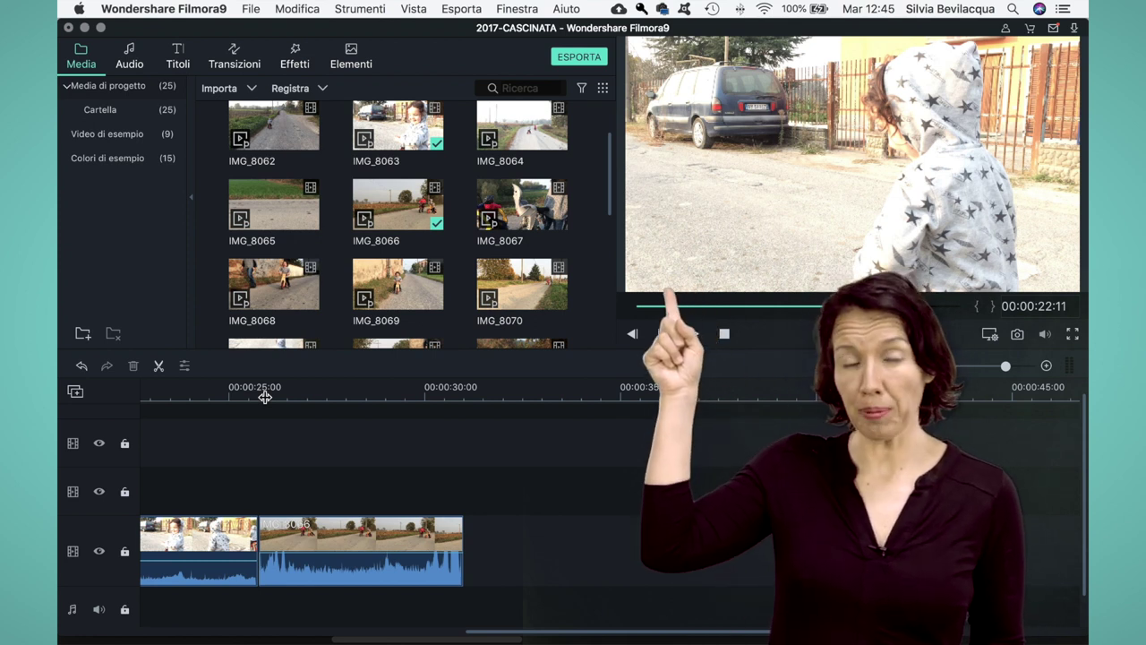
Place the IMG_8065 clip on the second video track above IMG_8066, starting at about 00:00:28
left_click(291, 397)
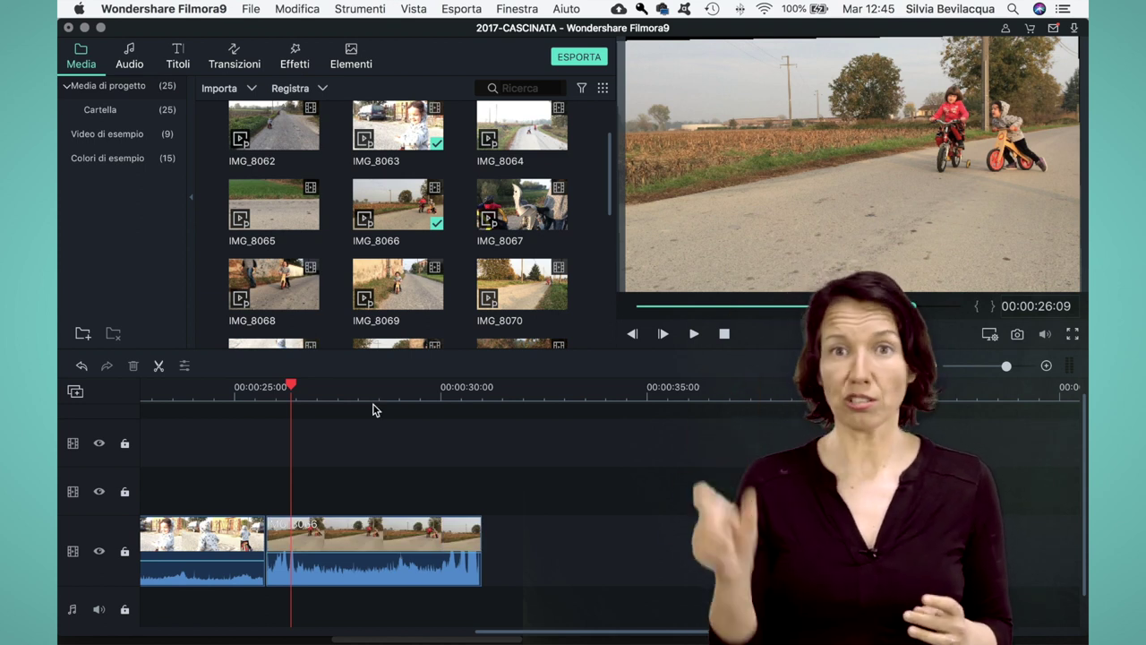
left_click(372, 399)
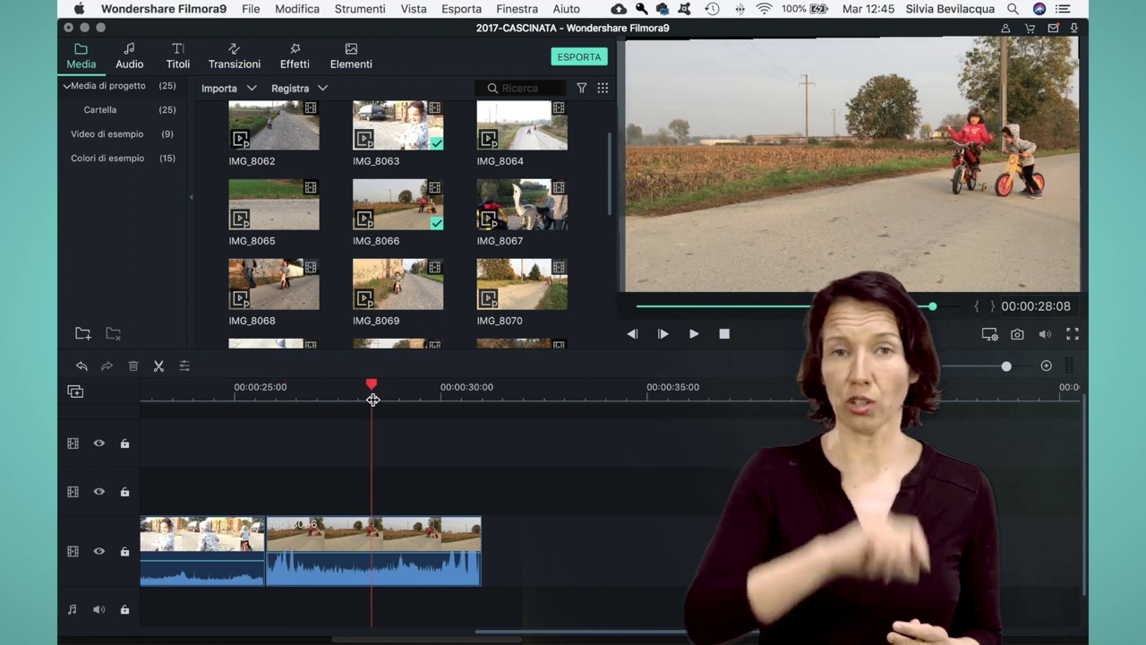
left_click(273, 204)
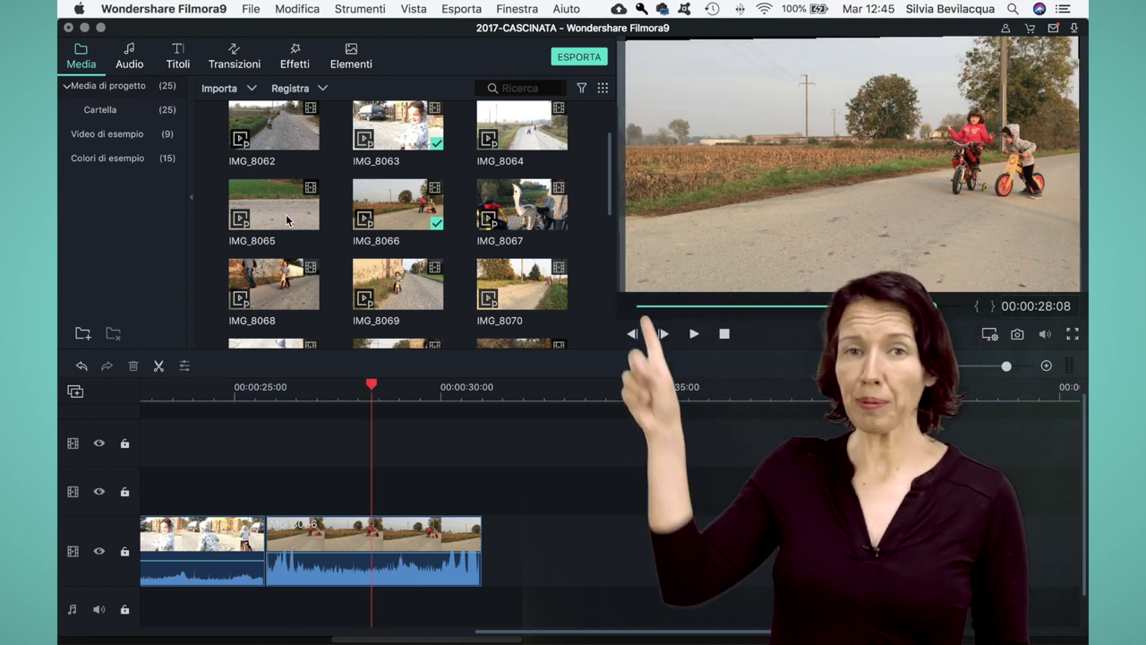
left_click(285, 281)
left_click_drag(285, 281, 274, 488)
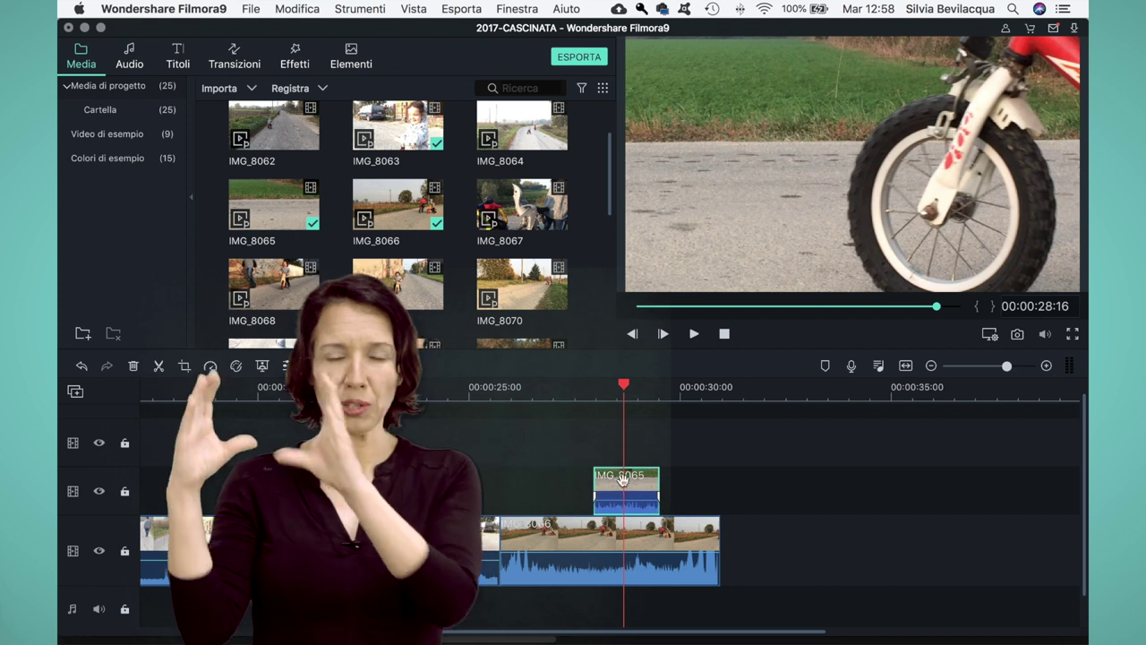
Scale the IMG_8065 overlay to 51.1% and move it toward the left side of the frame
double_click(628, 489)
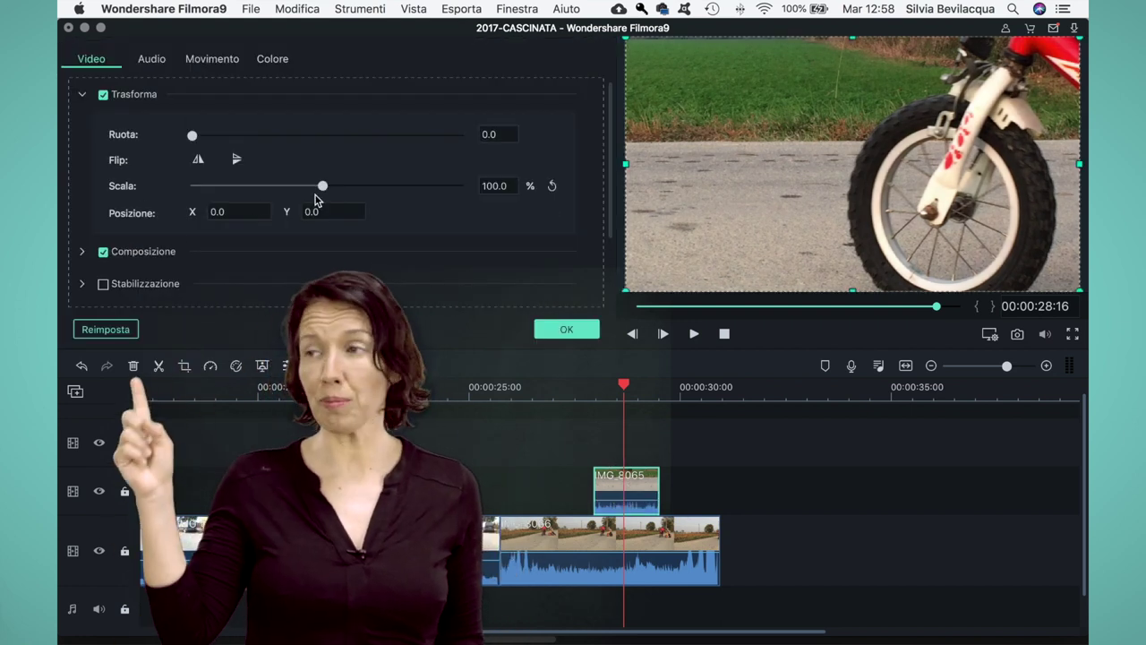
left_click_drag(320, 187, 256, 194)
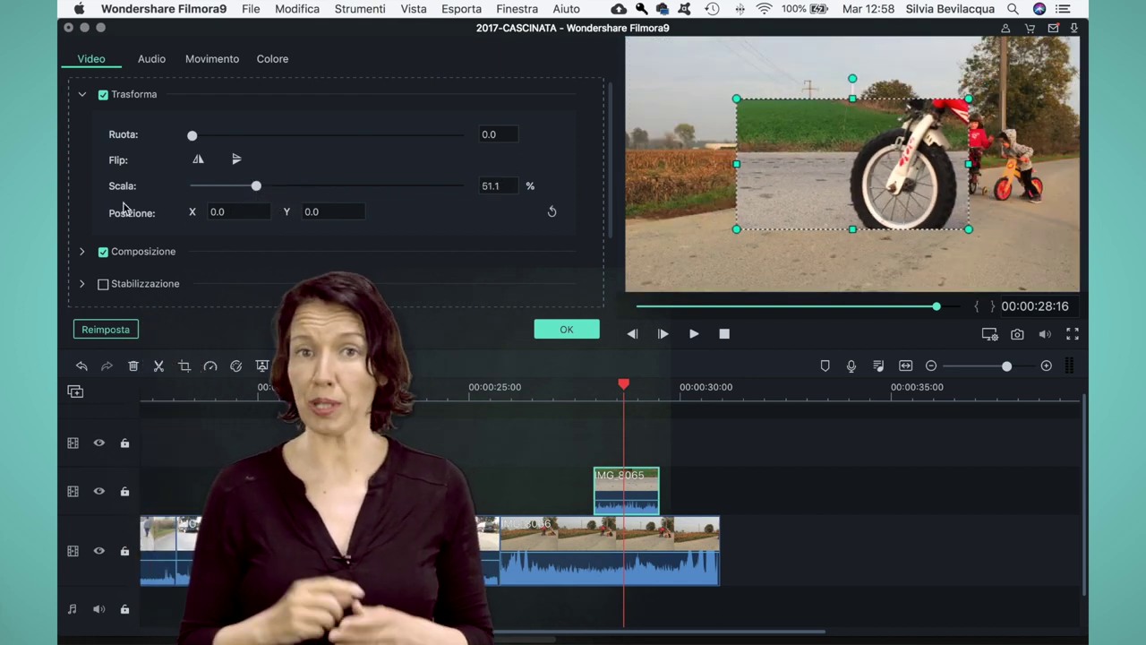
left_click_drag(852, 188, 747, 172)
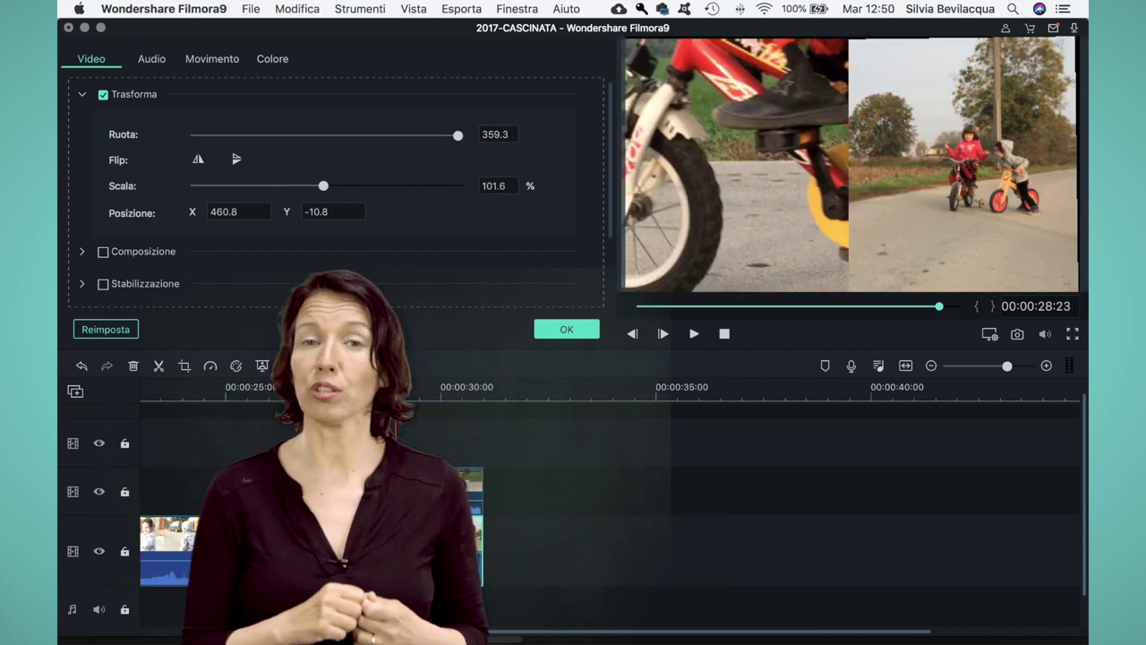
Crop the IMG_8065 overlay clip to a custom 960 x 1080 area positioned near the middle of the frame
key("space")
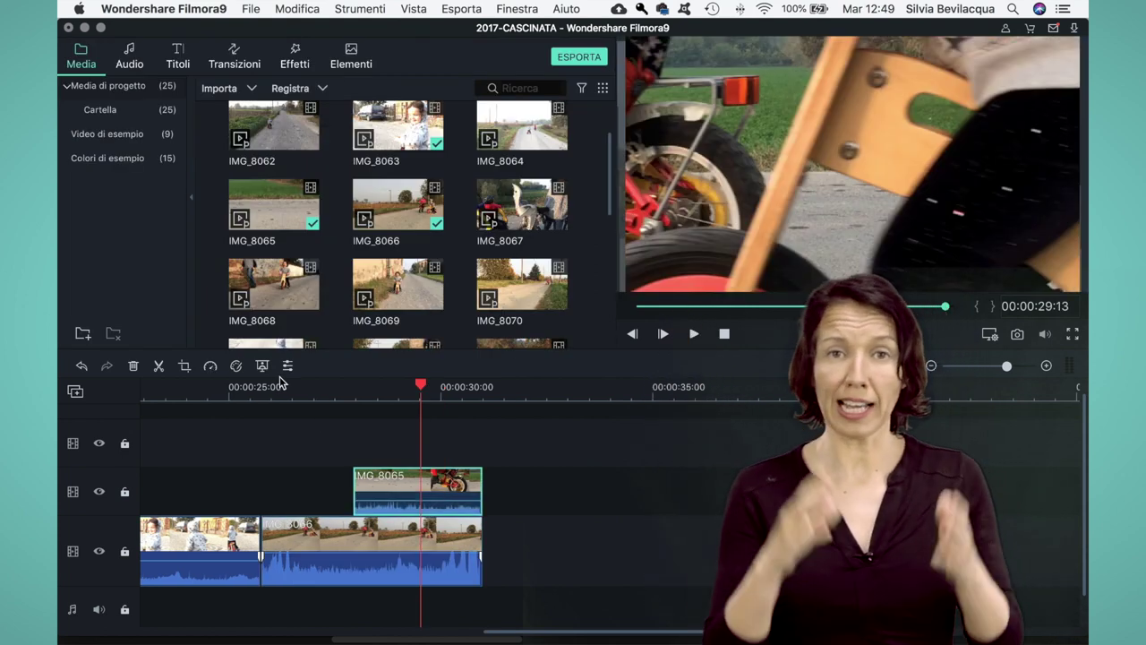
left_click(185, 367)
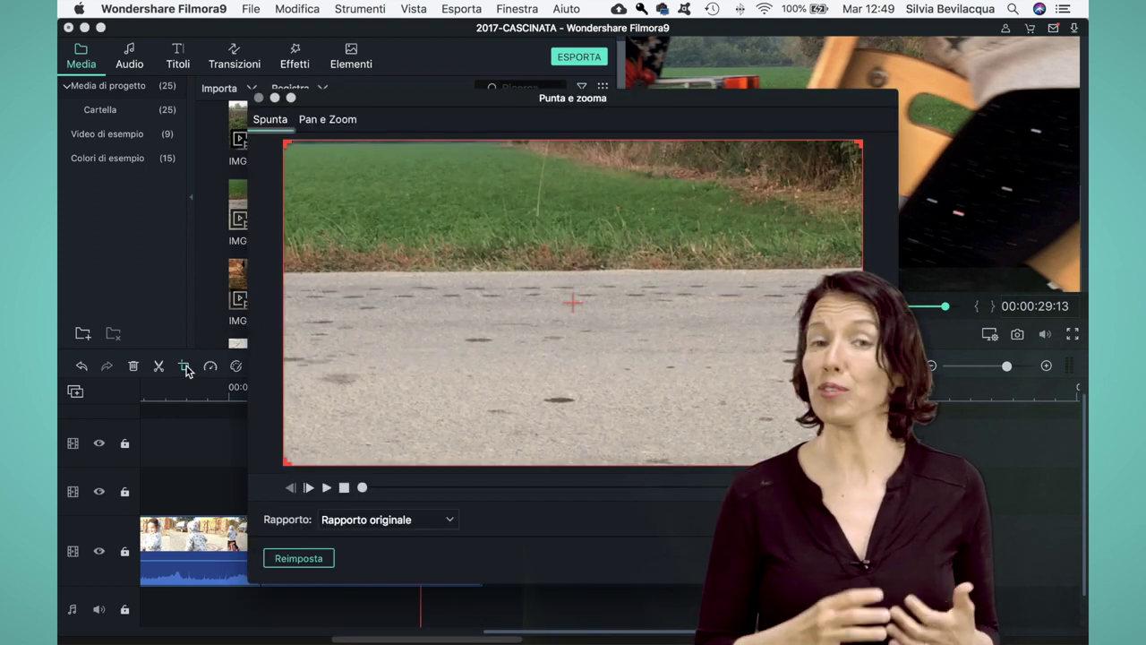
left_click(451, 521)
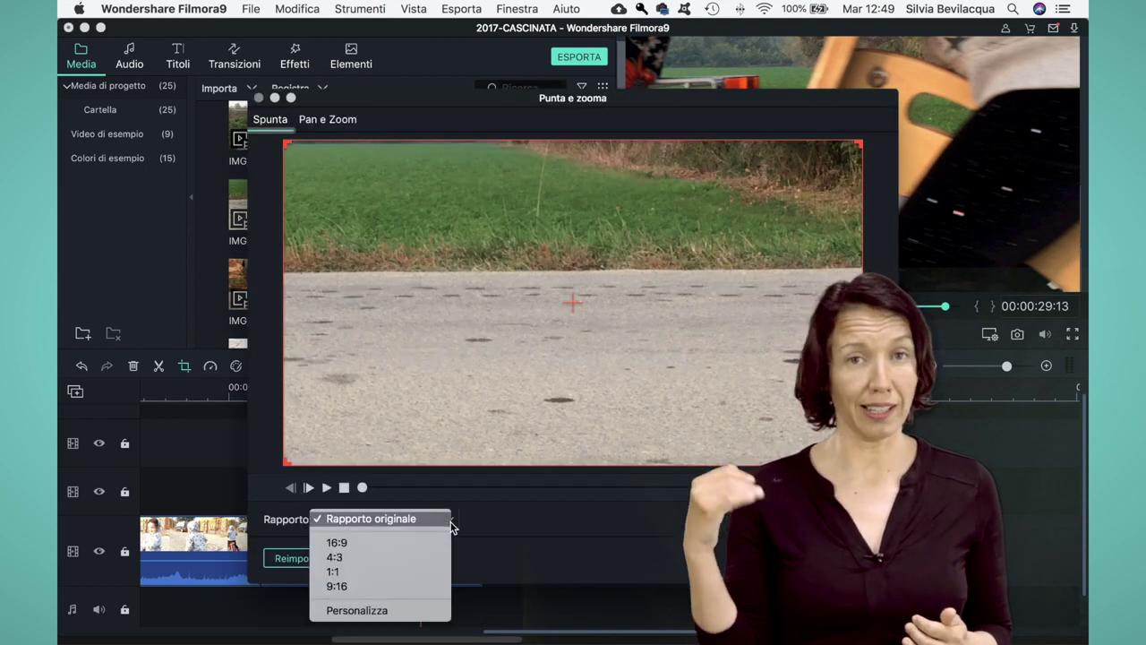
left_click(417, 612)
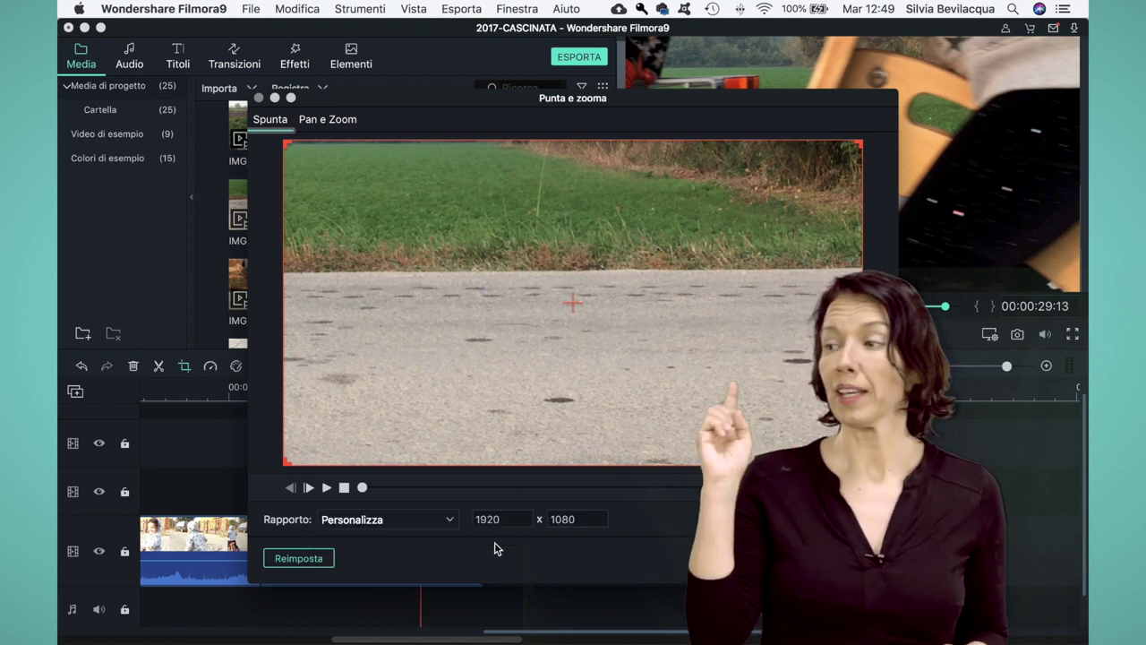
double_click(489, 519)
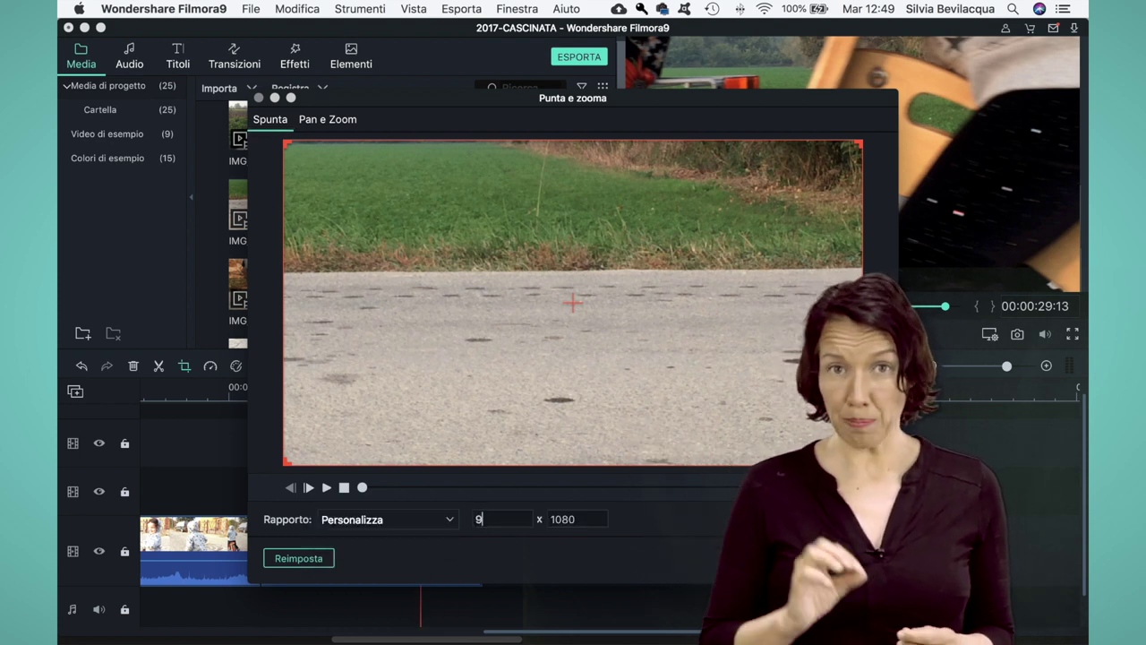
key("Return")
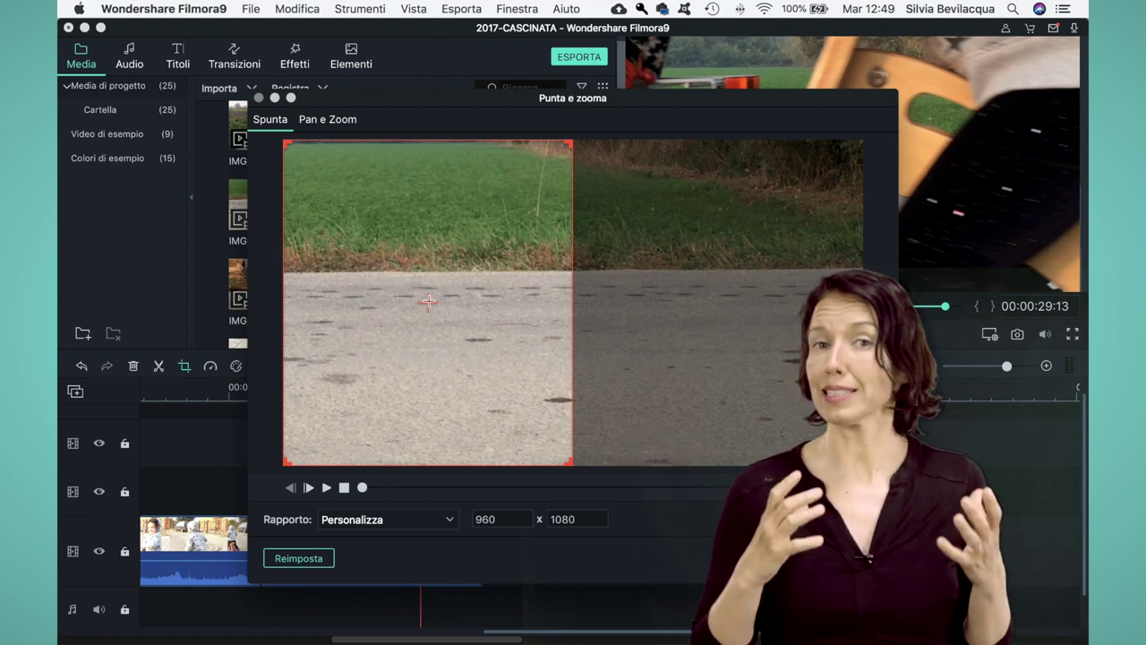
left_click_drag(429, 302, 557, 302)
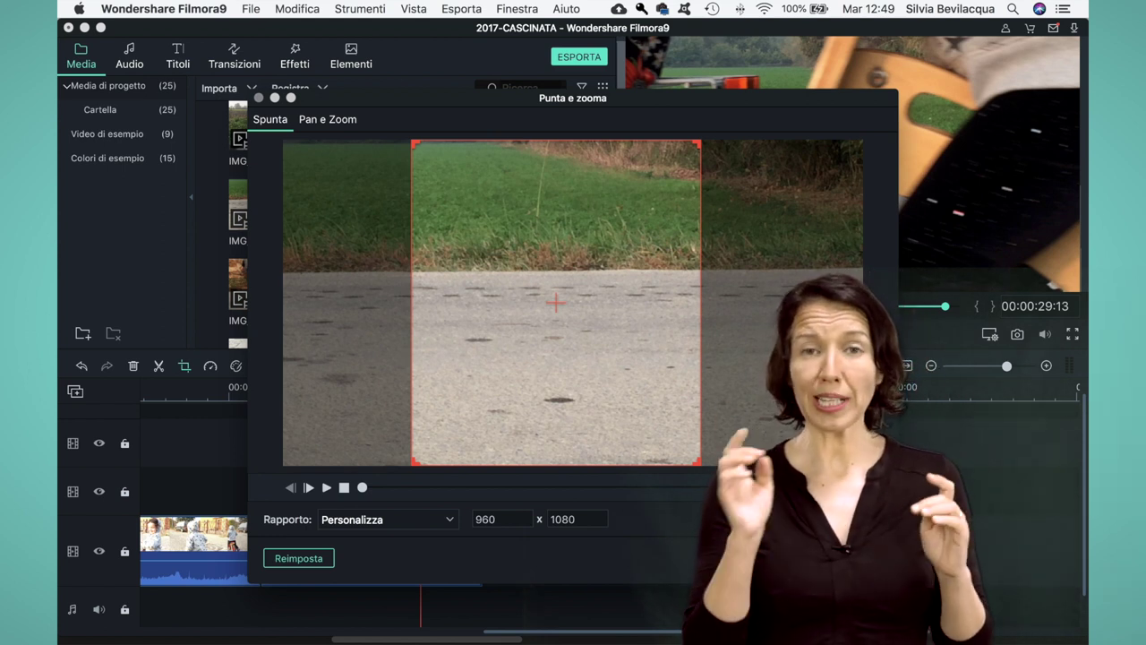
key("Return")
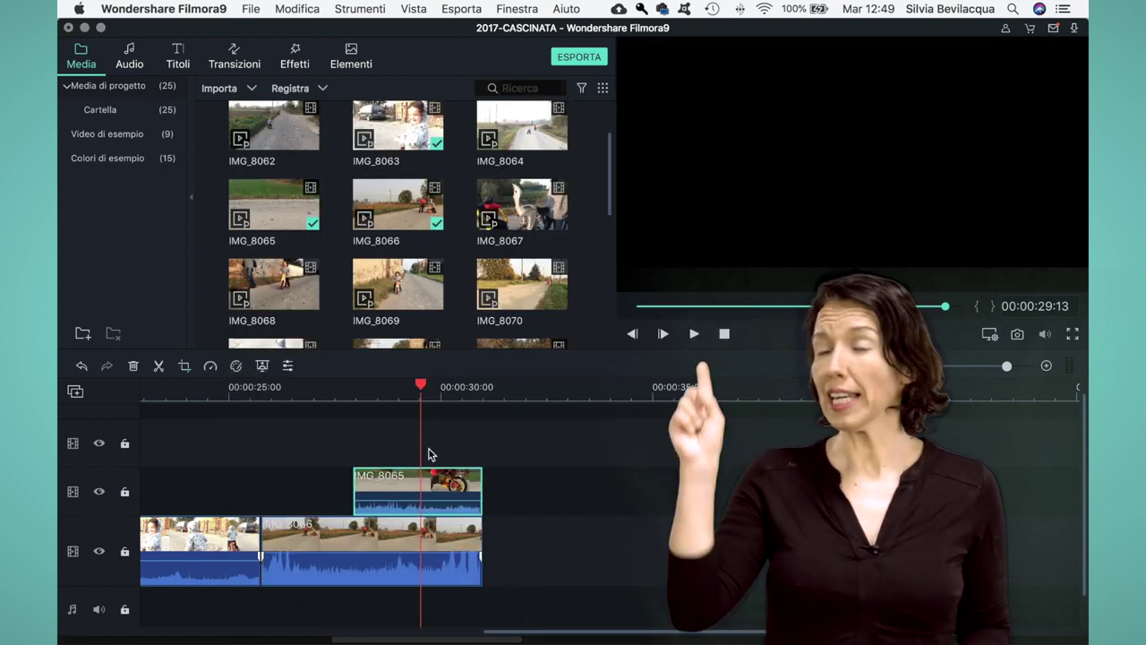
Move the playhead to 00:00:29:21 and shift the cropped IMG_8065 image to the left half of the preview
key("Right")
key("Right")
key("Right")
key("Right")
key("Right")
key("Right")
key("Right")
key("Right")
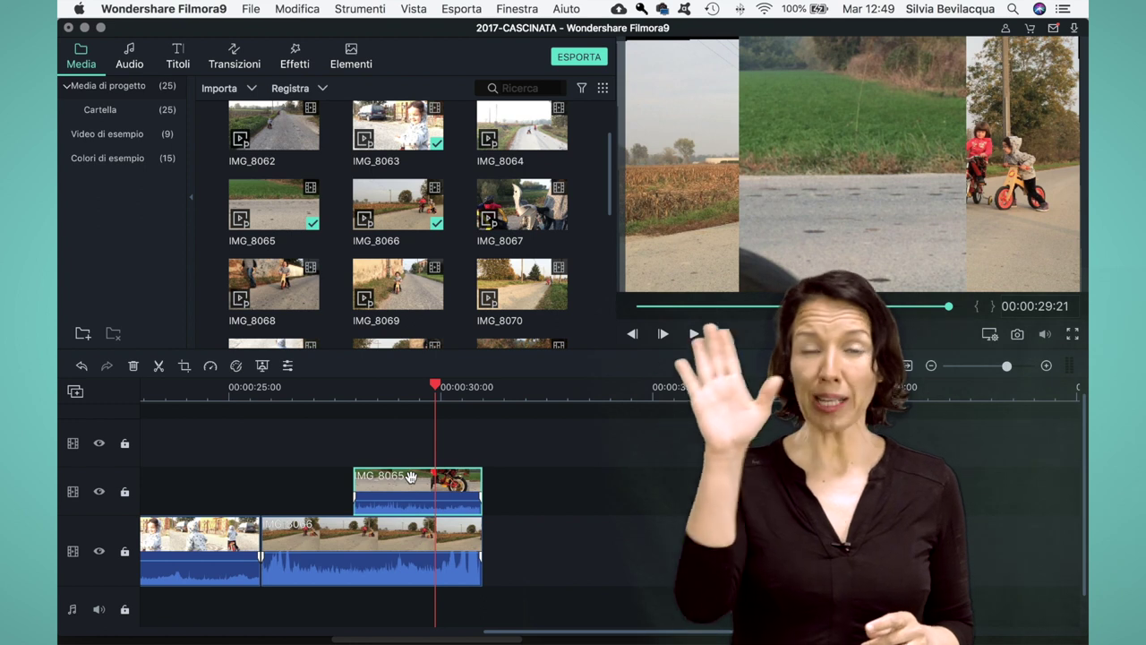
double_click(410, 477)
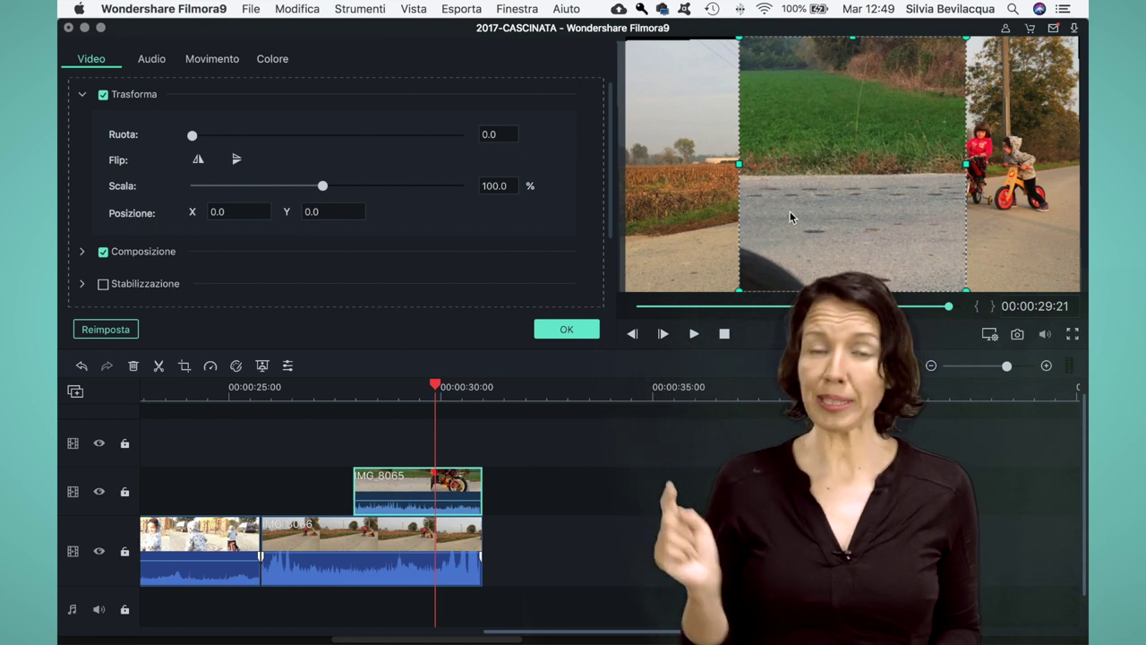
left_click_drag(841, 210, 731, 217)
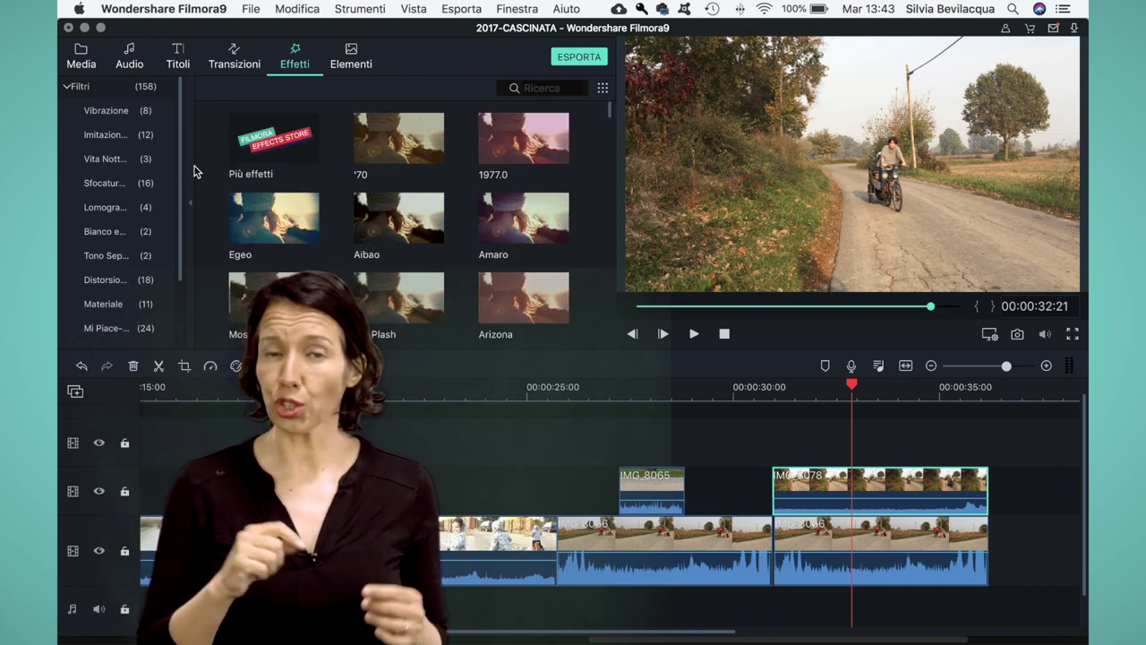
Apply the Maschera immagine effect from the Utilità filters to the IMG_8078 clip on the second video track
scroll(98, 144, "down", 3)
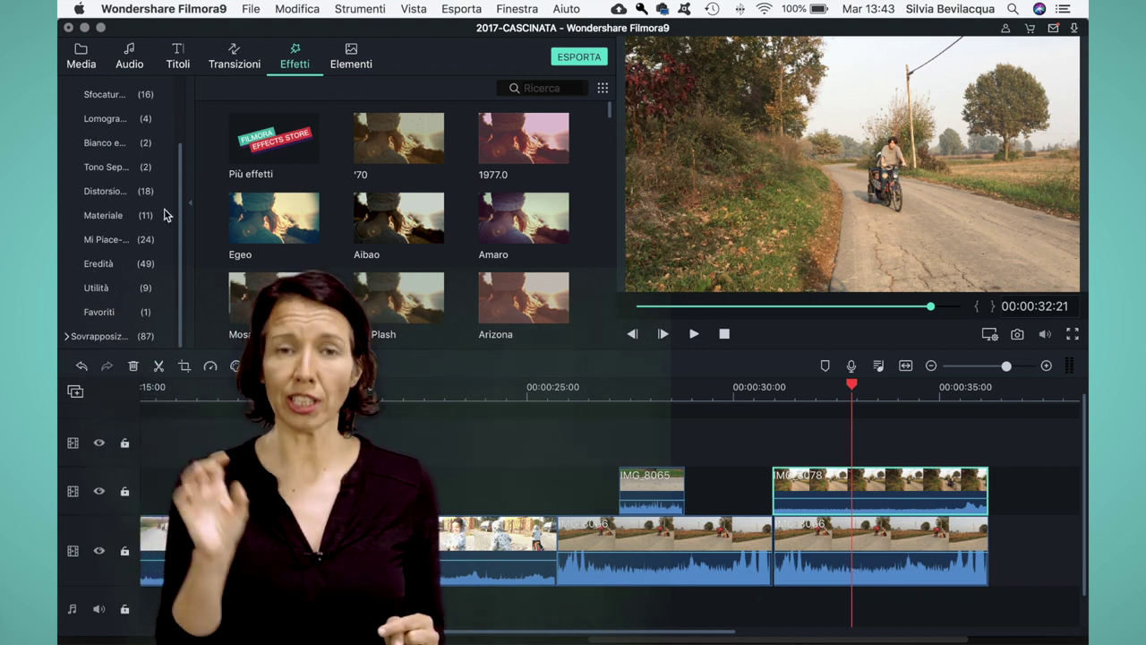
left_click(97, 288)
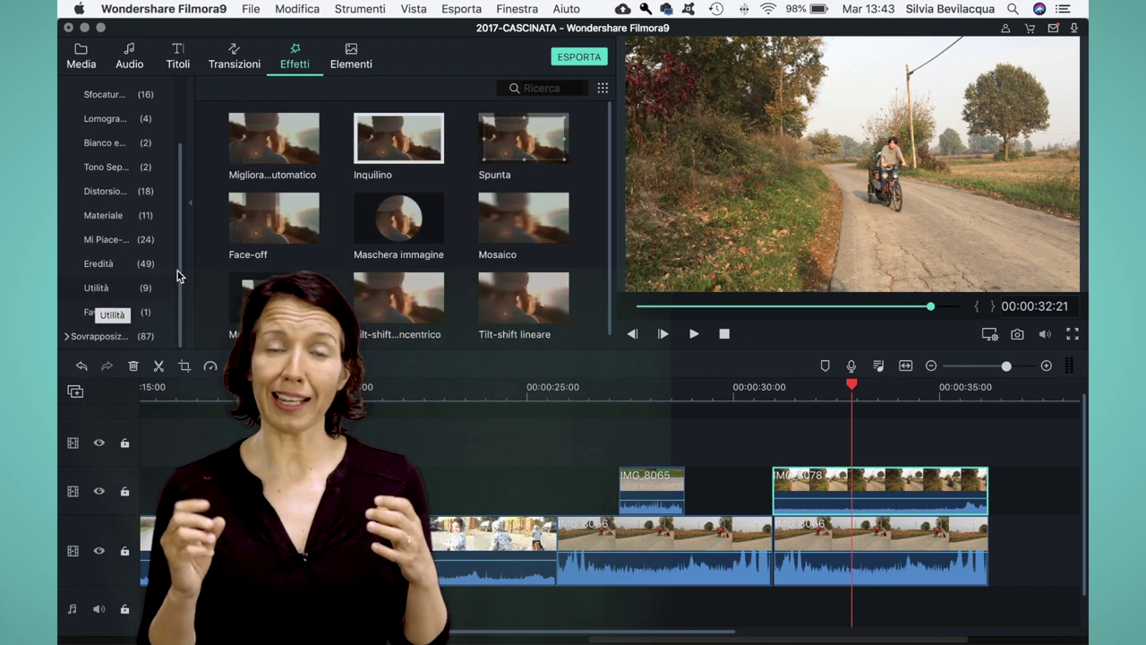
left_click(412, 238)
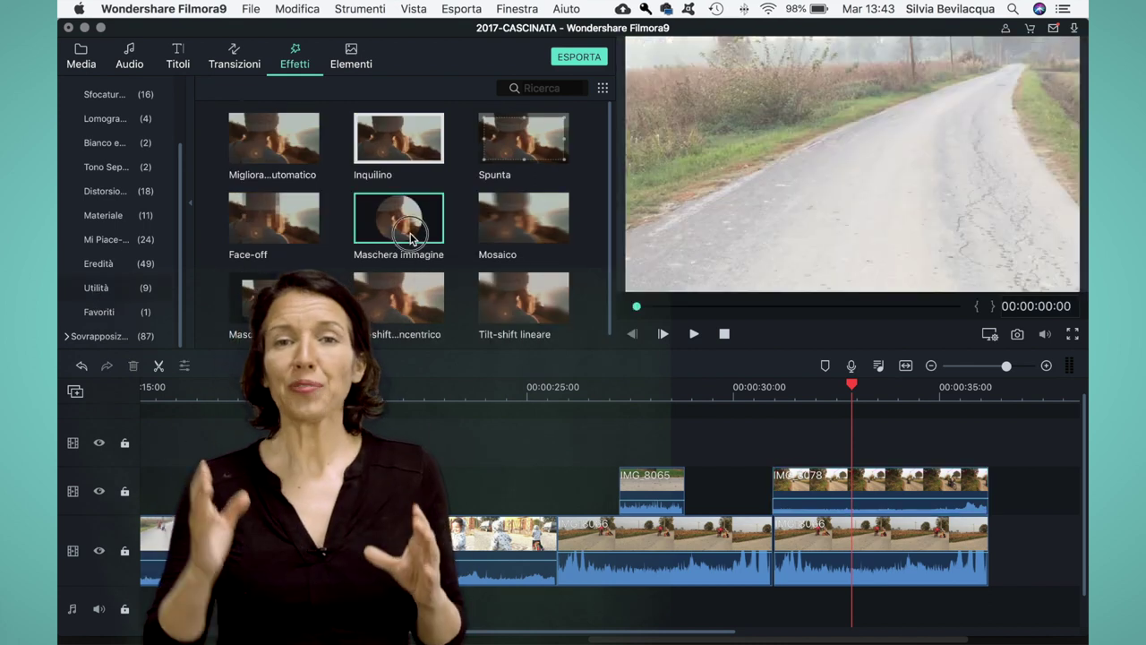
left_click_drag(729, 394, 810, 482)
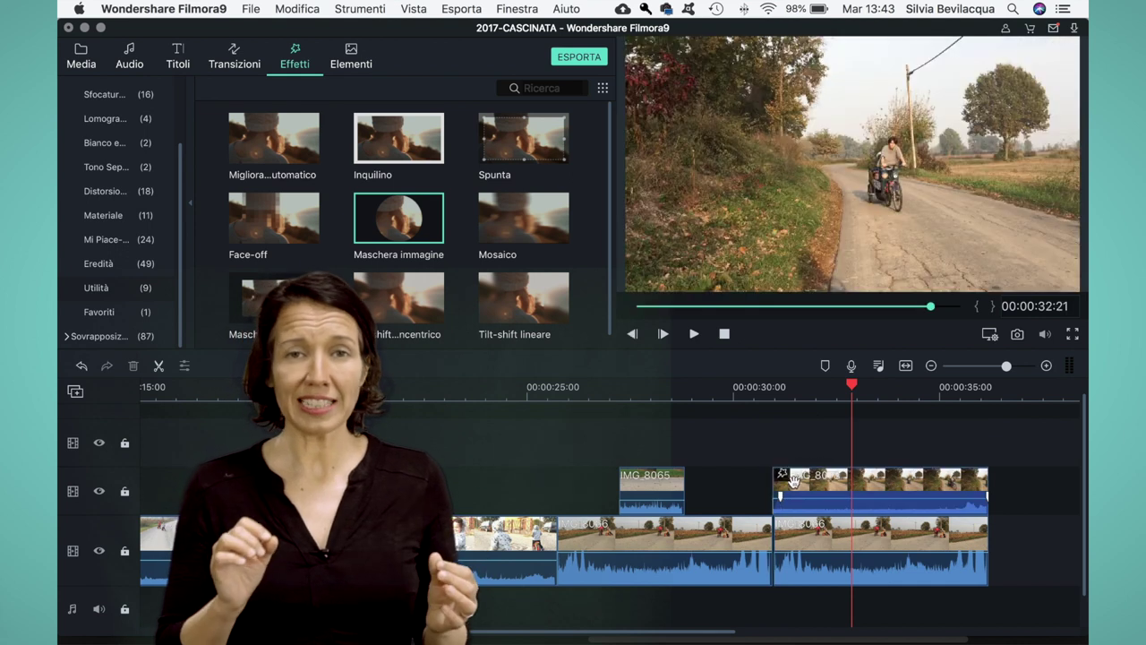
Try the speech-bubble shape for the IMG_8078 clip's image mask and replace it with the cloud shape
double_click(811, 482)
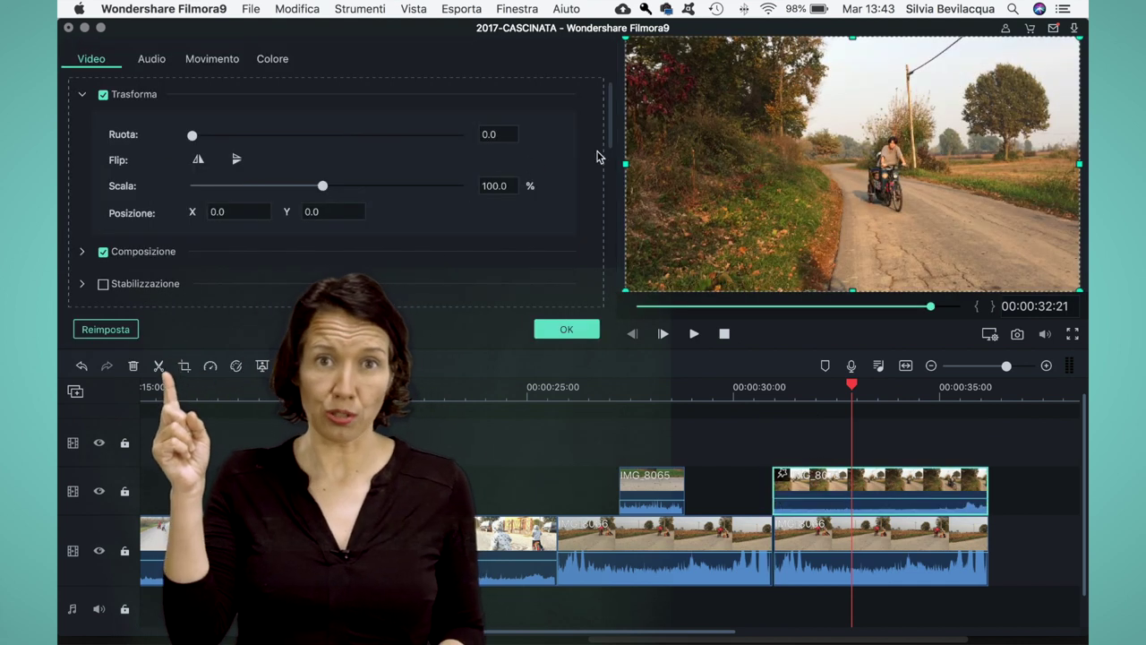
left_click_drag(609, 141, 603, 248)
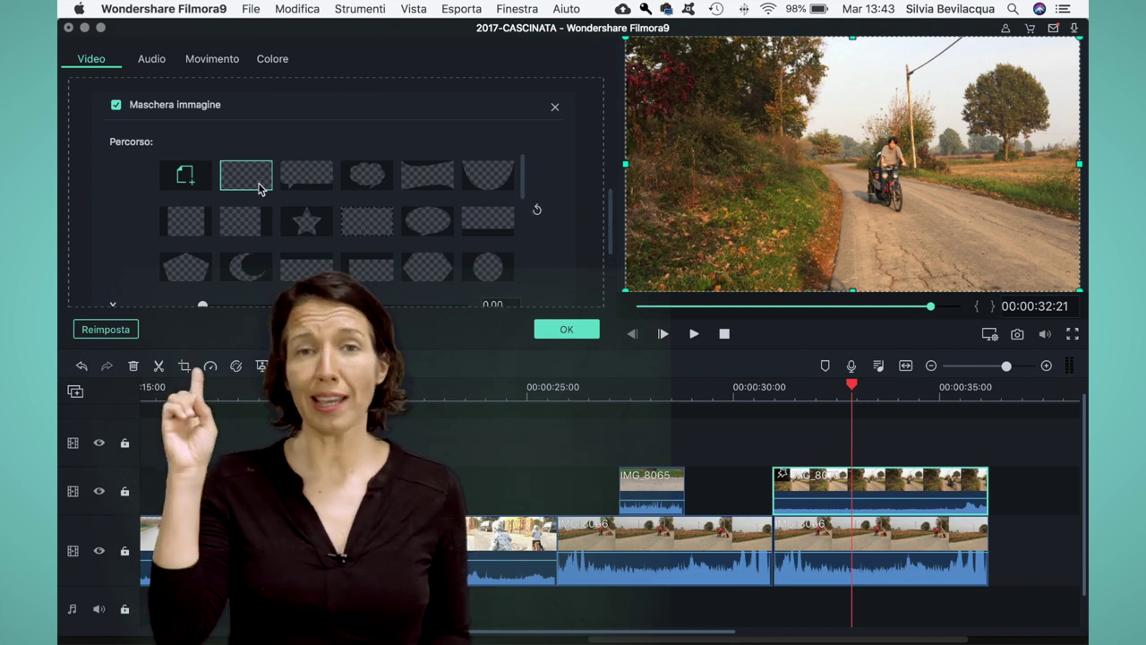
left_click(316, 185)
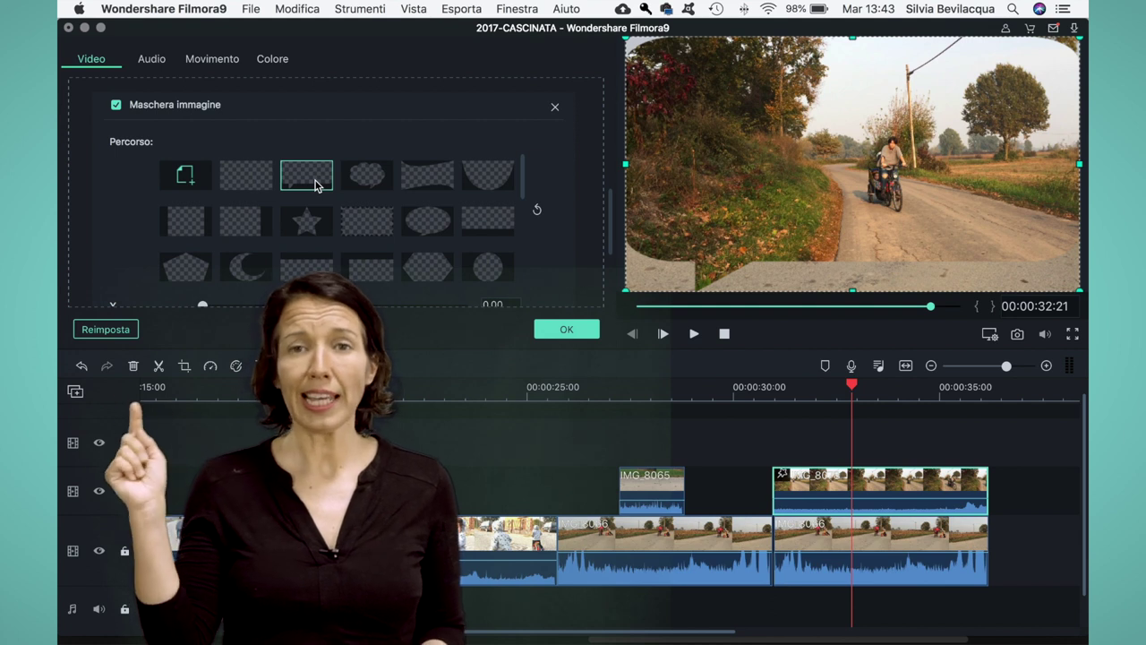
left_click(355, 185)
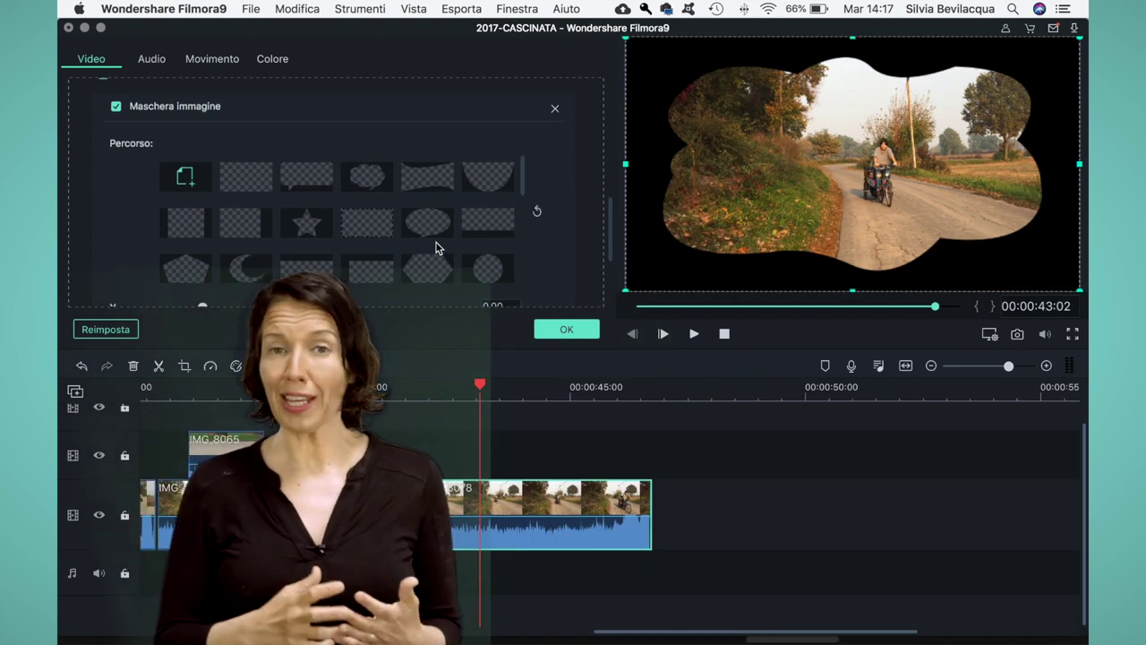
Set the cloud mask to X 32.23, Scala X 60.65, Scala Y 91.39 and Sfocatura 77.28, and try inverting it
scroll(426, 236, "down", 10)
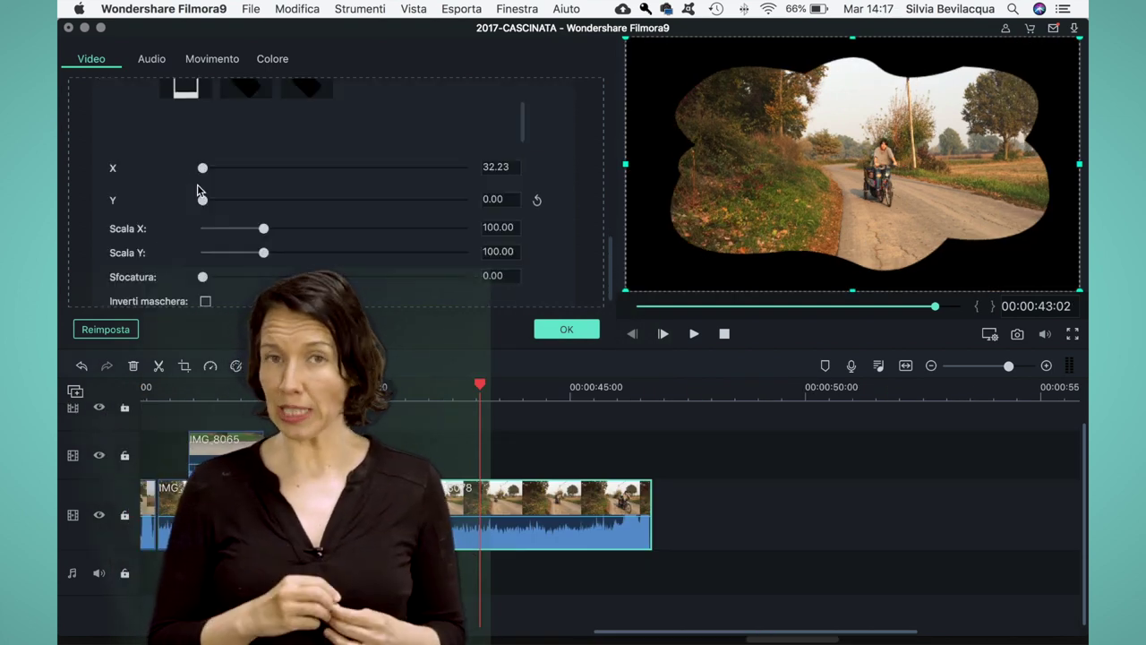
left_click(293, 229)
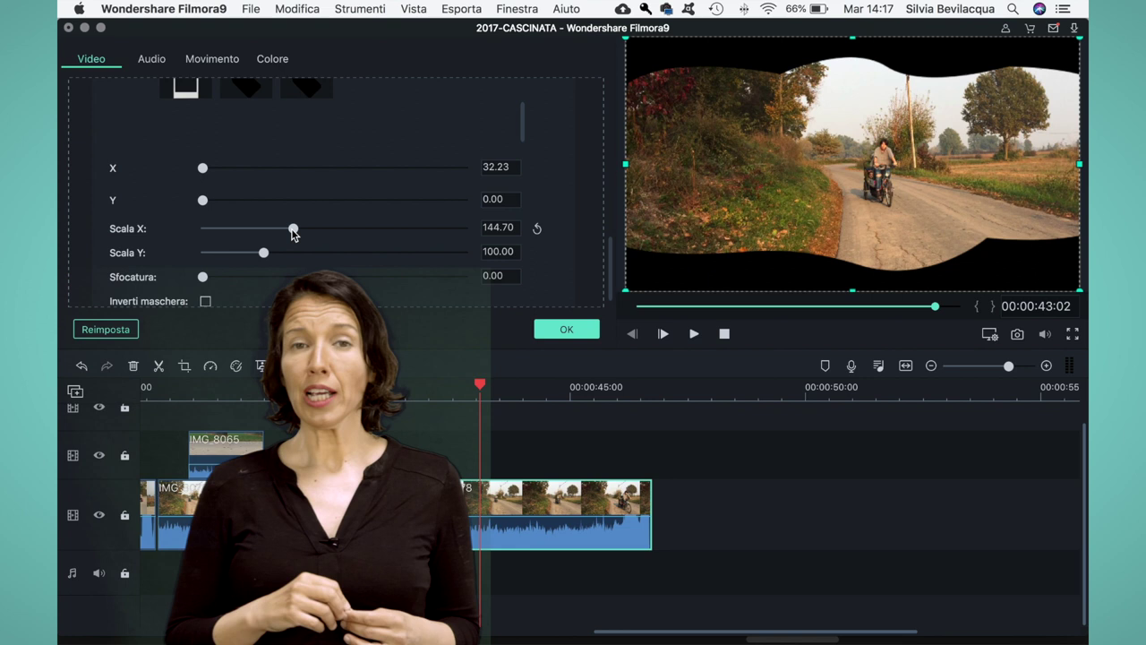
left_click(237, 229)
left_click(290, 254)
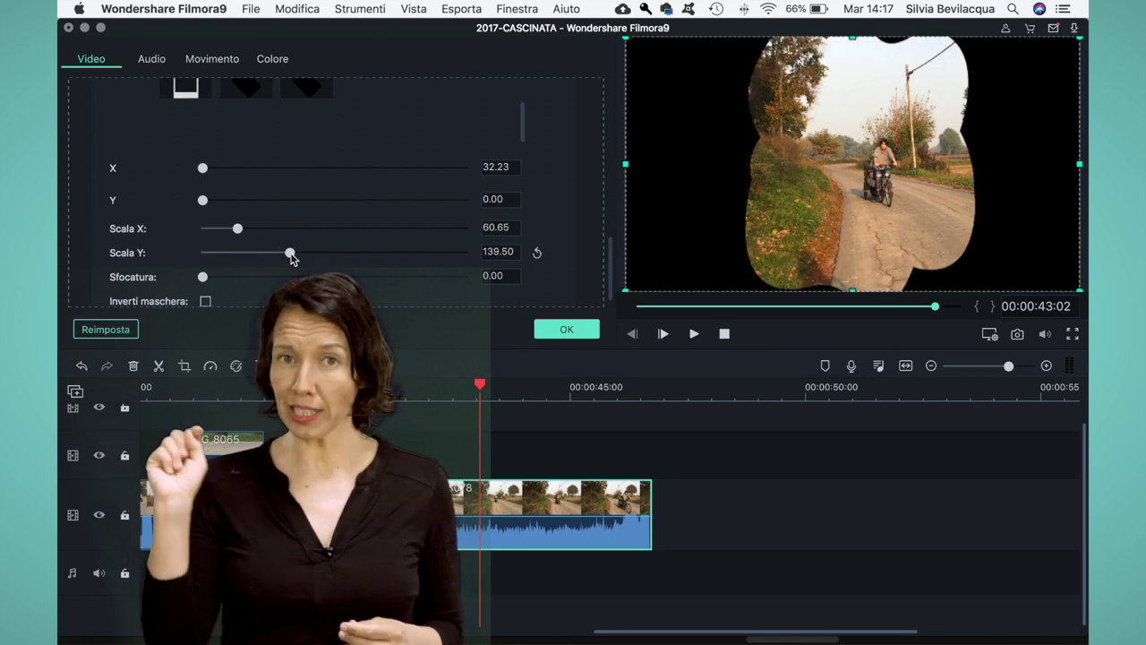
left_click(257, 252)
left_click(402, 277)
left_click(205, 302)
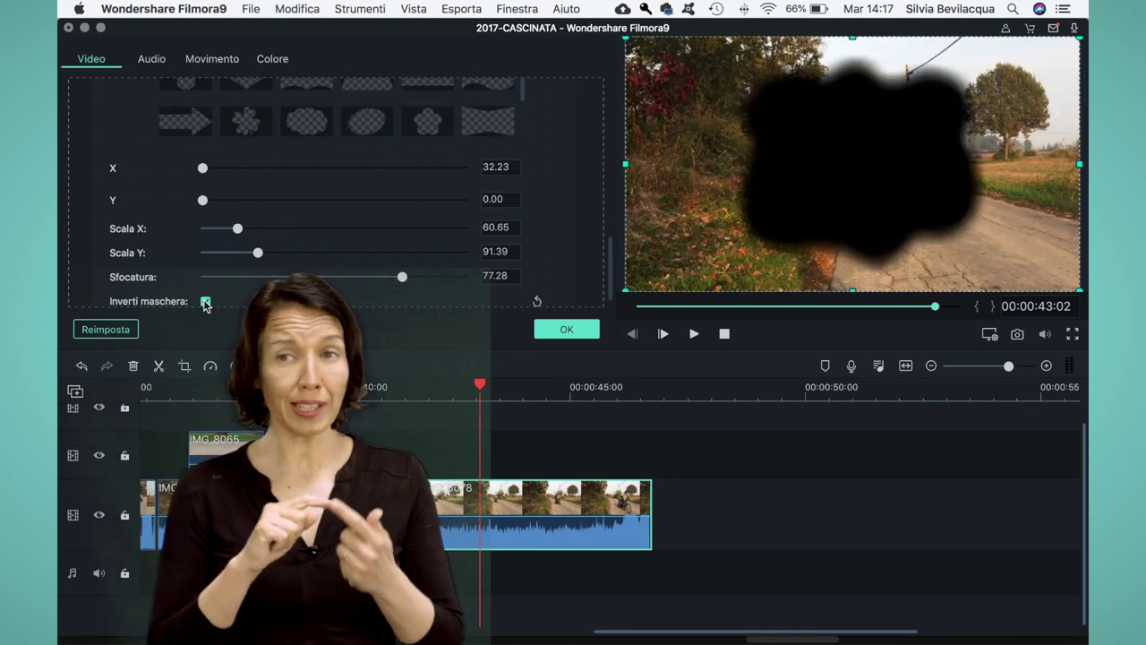
left_click(205, 302)
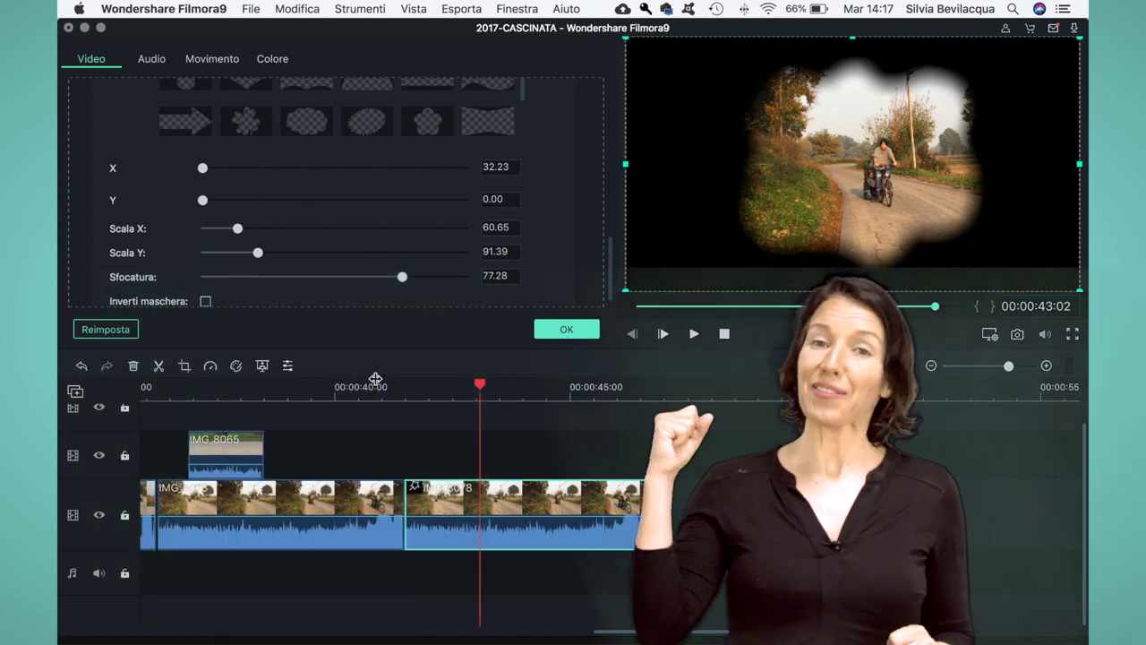
Load tag.png from the evergreen folder as a custom shape for the image mask
scroll(394, 227, "up", 8)
scroll(148, 158, "down", 5)
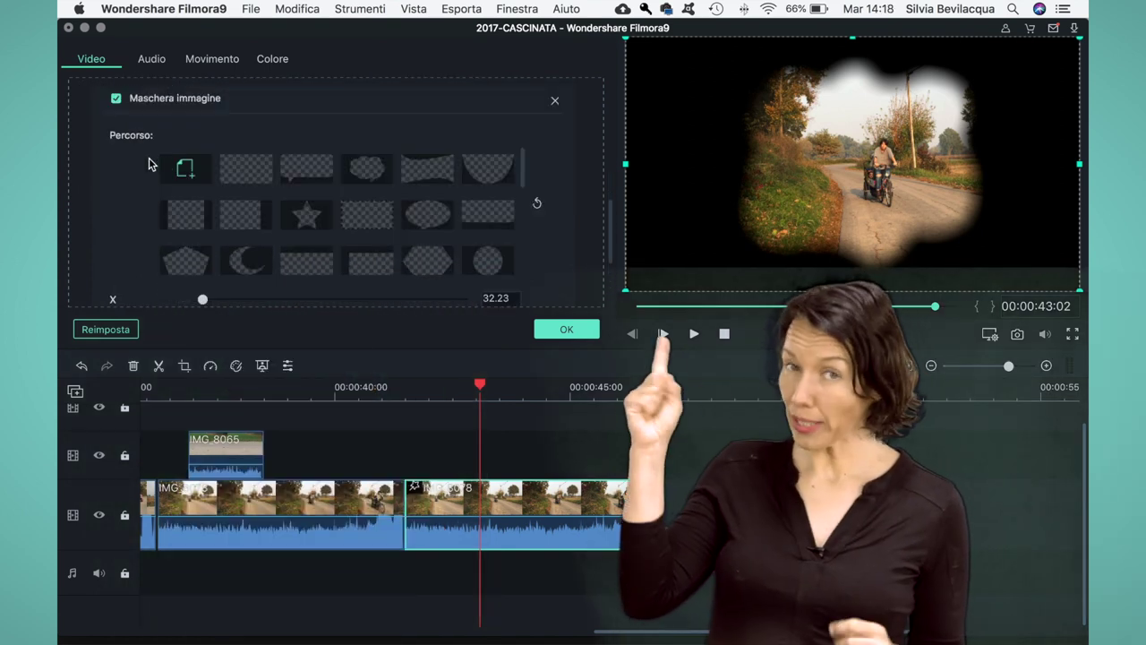
left_click(183, 170)
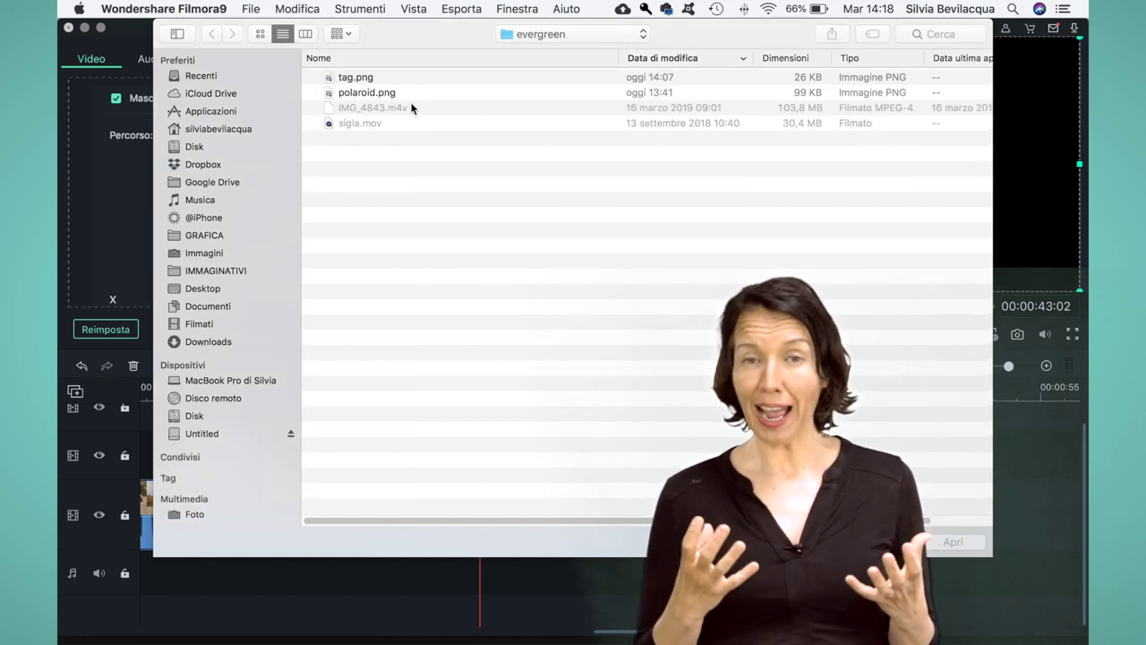
left_click(392, 79)
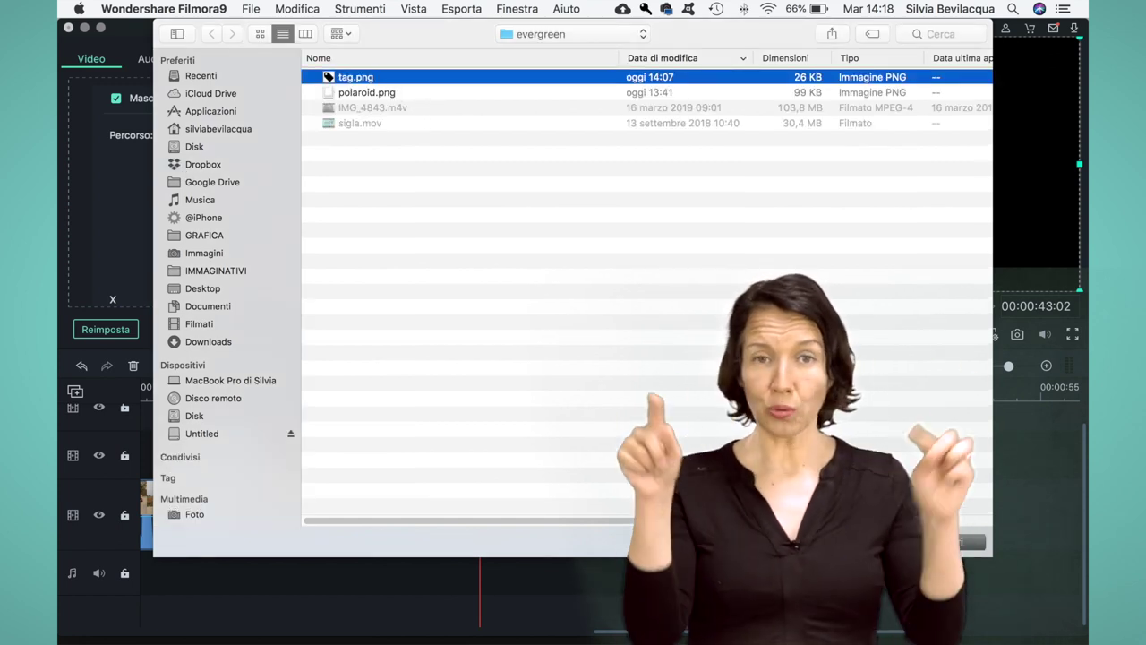
left_click(951, 541)
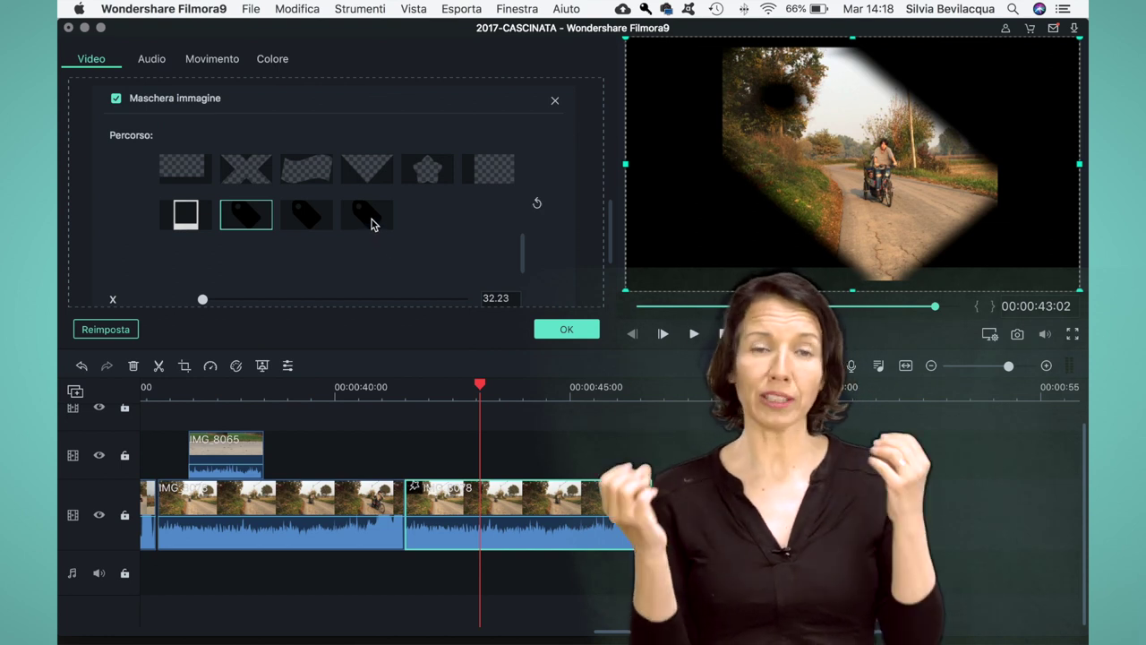
Set the tag mask to X 170.52, Scala X 37.75, Scala Y 53.69 and Sfocatura 0.80, and toggle the mask effect off and on
scroll(373, 224, "down", 4)
left_click_drag(209, 156, 222, 160)
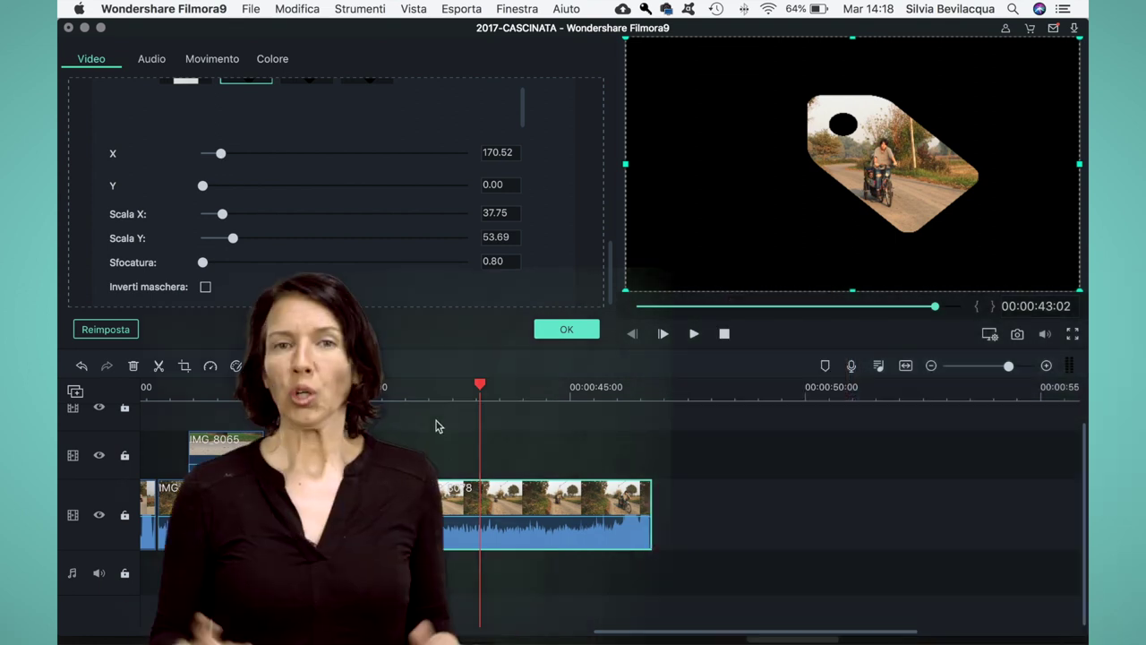
scroll(186, 140, "up", 5)
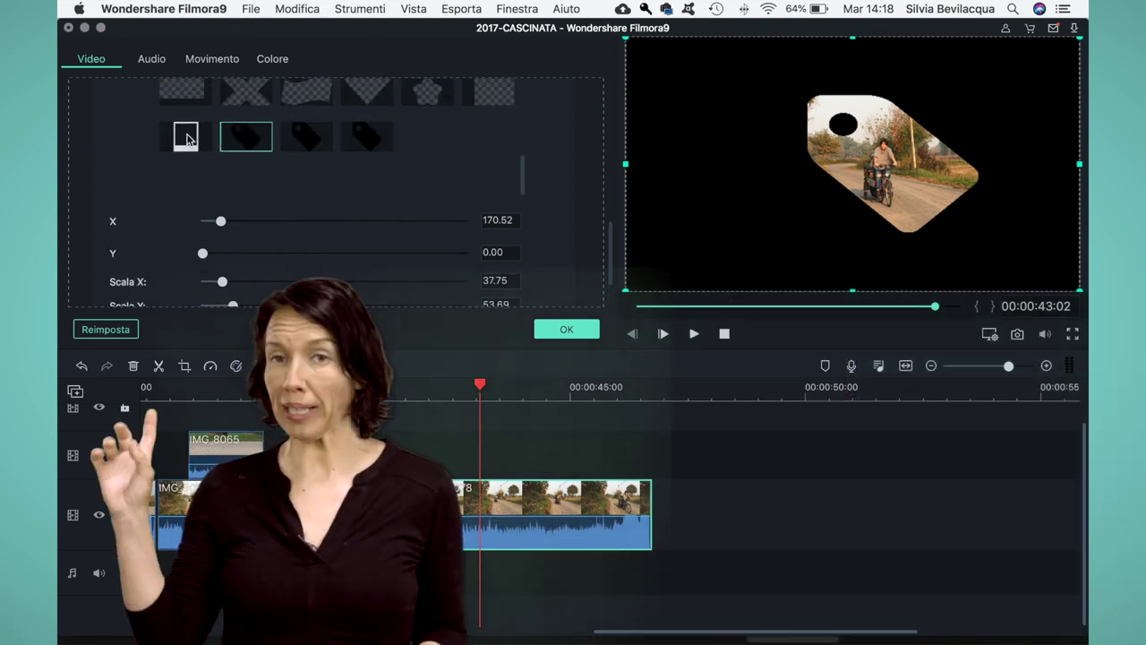
scroll(215, 184, "up", 2)
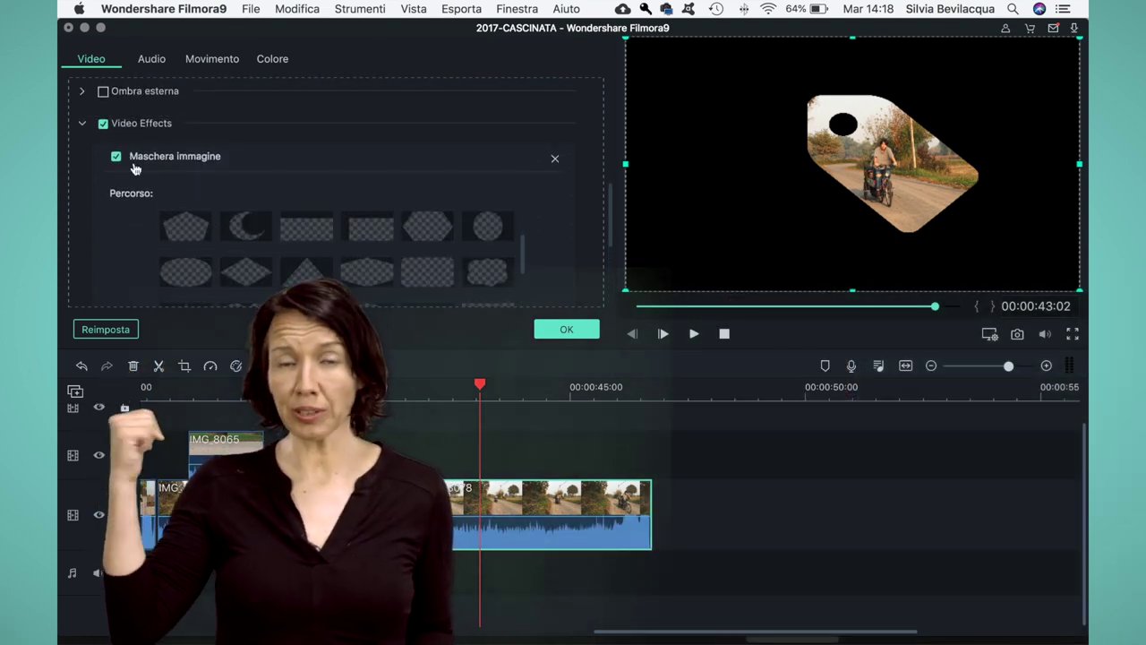
left_click(115, 161)
left_click(116, 161)
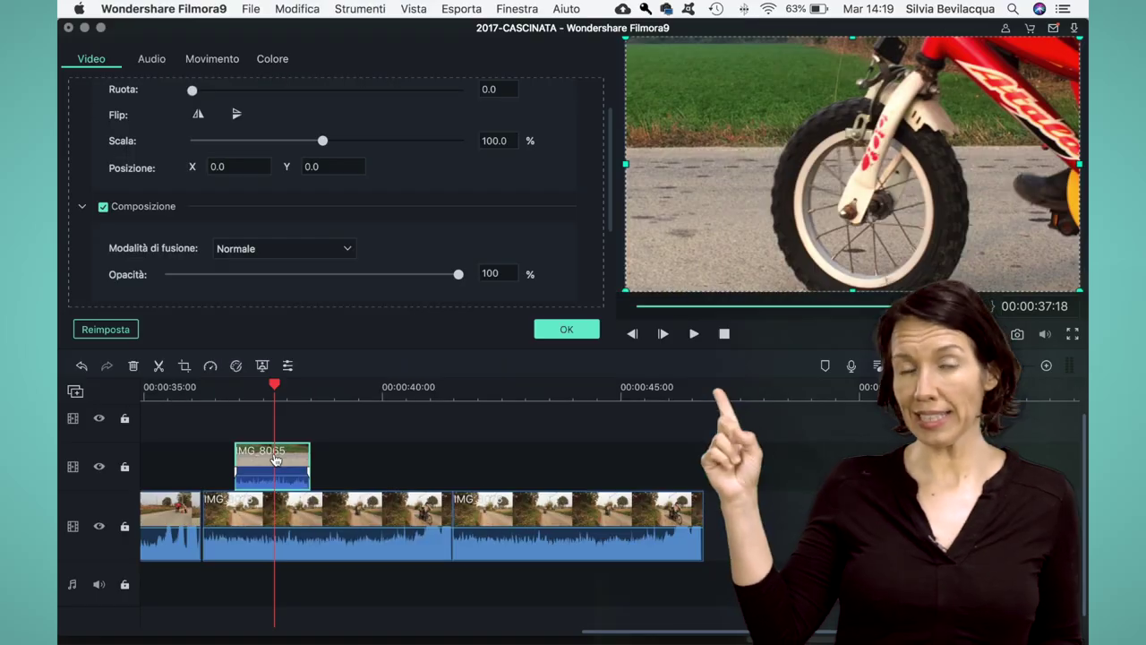
Lower the opacity of the IMG_8065 overlay clip to 31% in its compositing settings
scroll(332, 186, "up", 1)
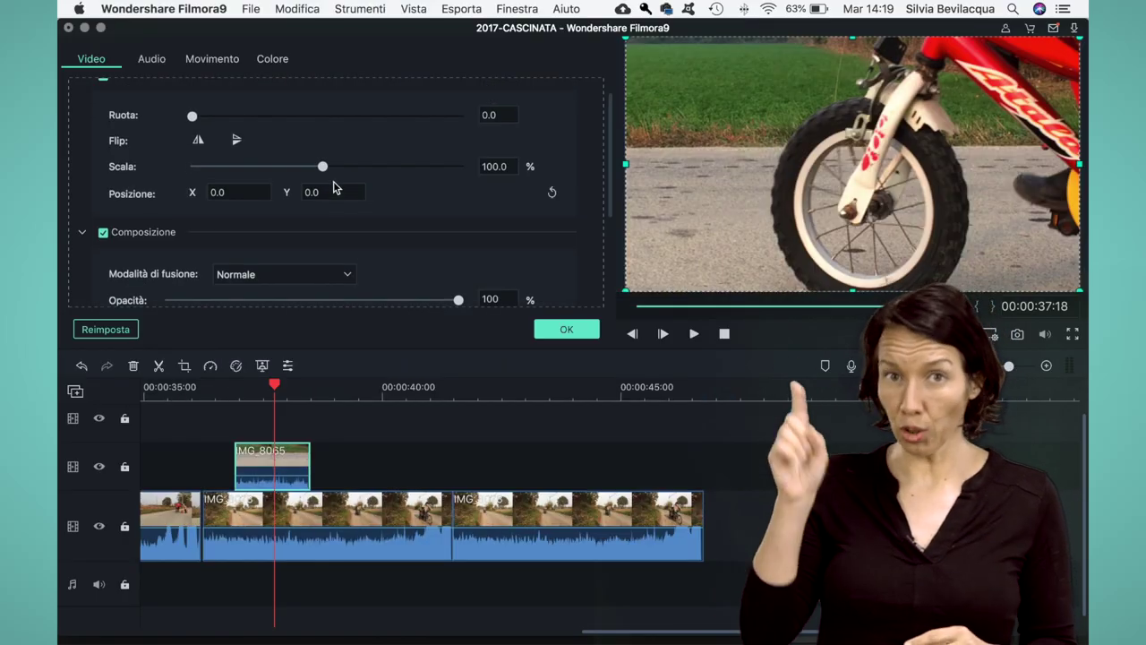
left_click_drag(611, 183, 593, 246)
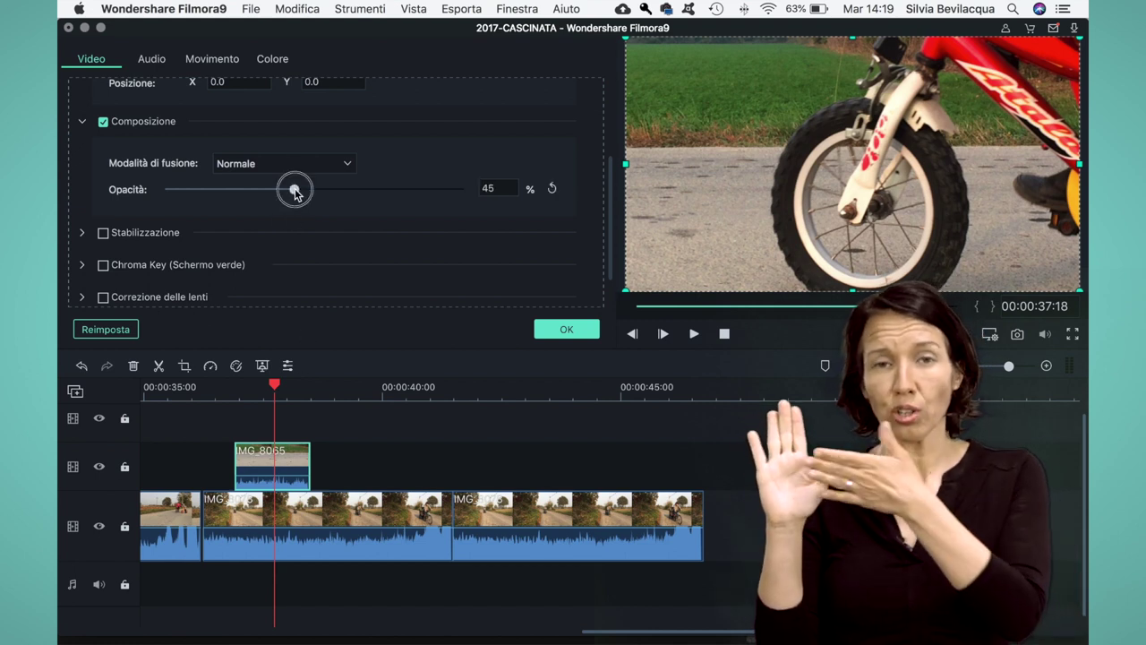
left_click_drag(295, 189, 253, 189)
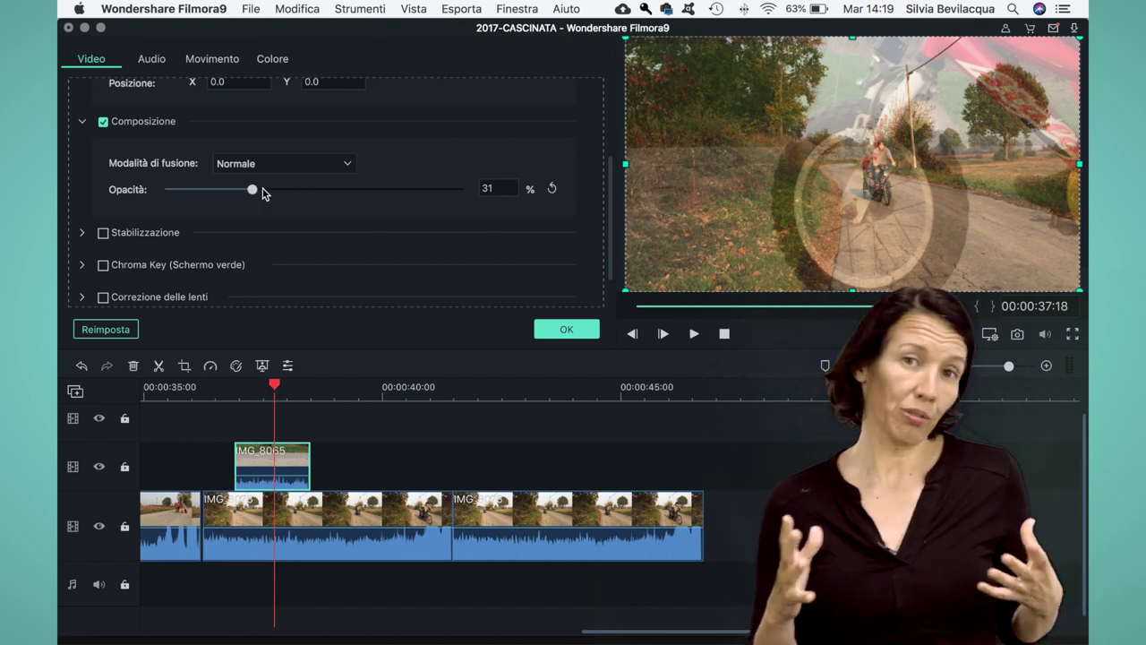
Play back the IMG_8065 overlay section twice from near its start to preview the semi-transparent effect
left_click(254, 398)
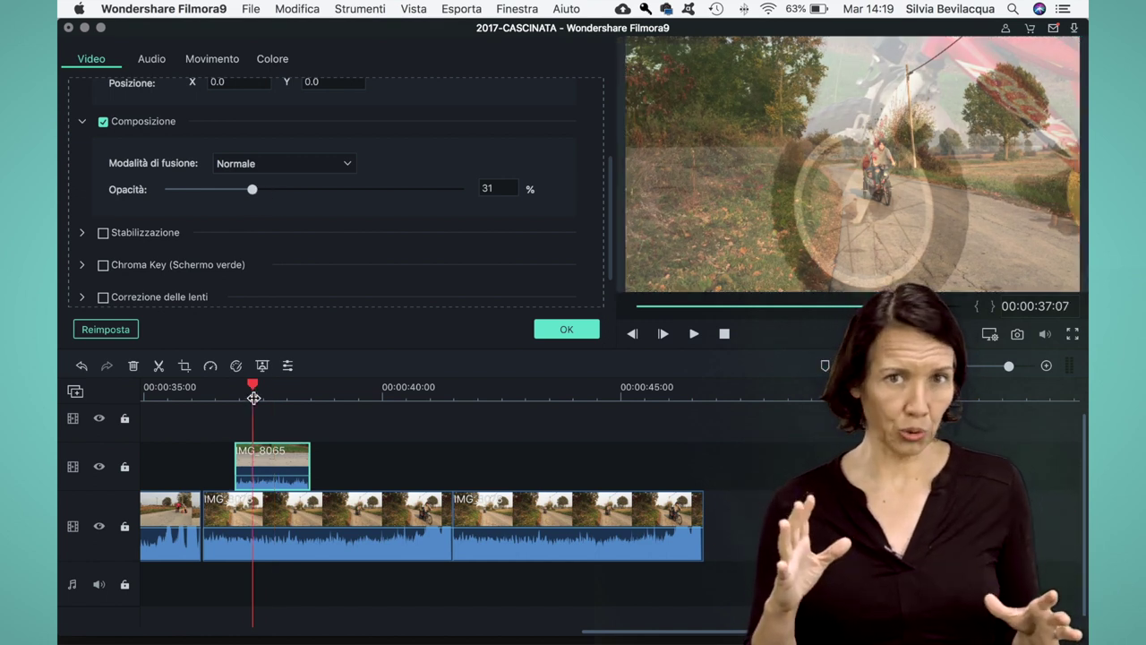
key("space")
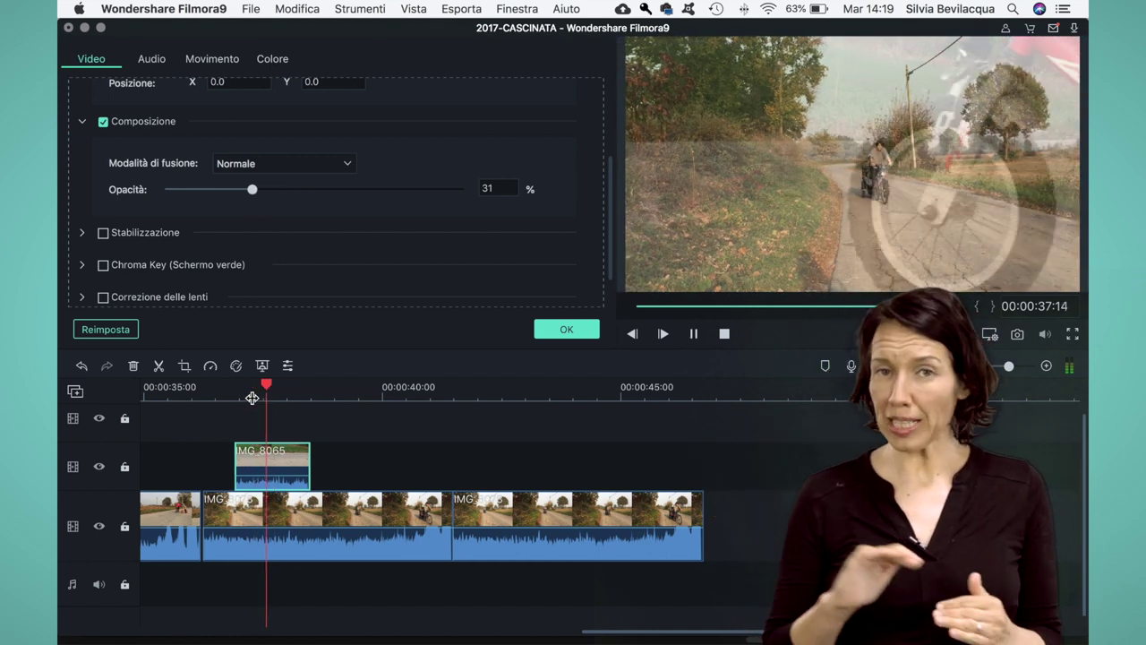
key("space")
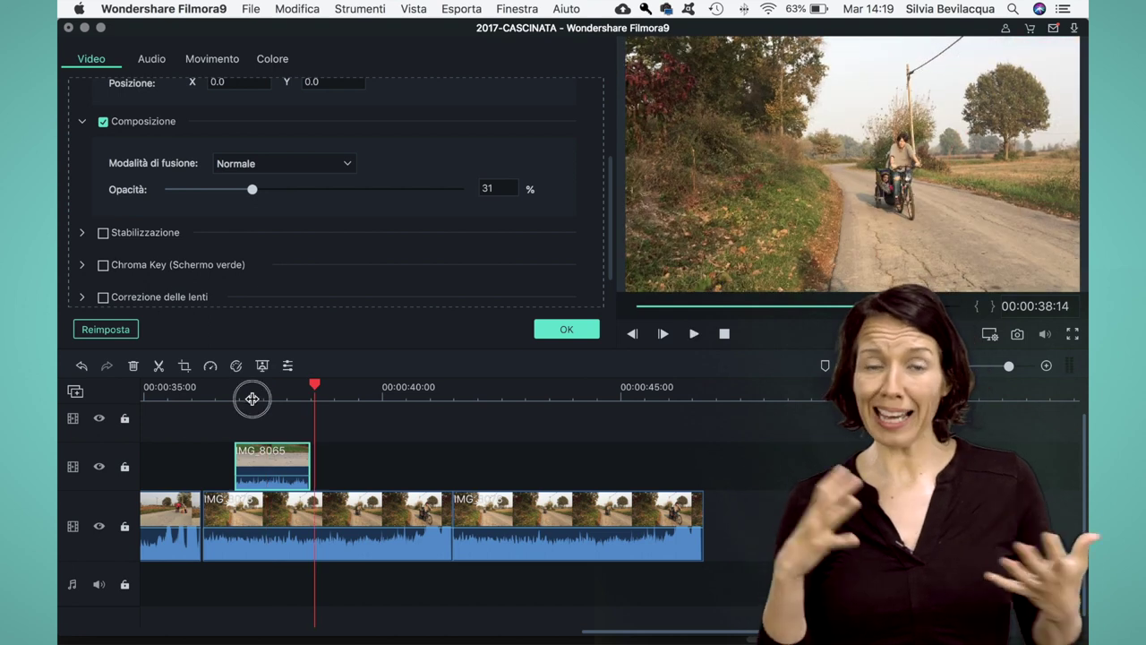
left_click(252, 398)
key("space")
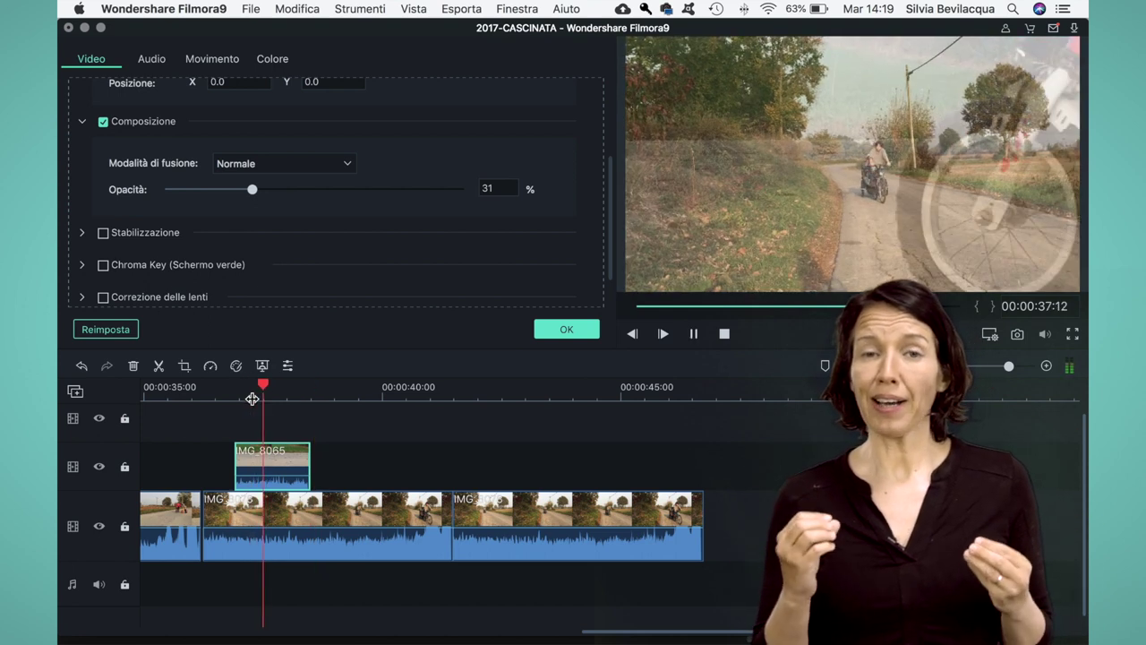
left_click(261, 414)
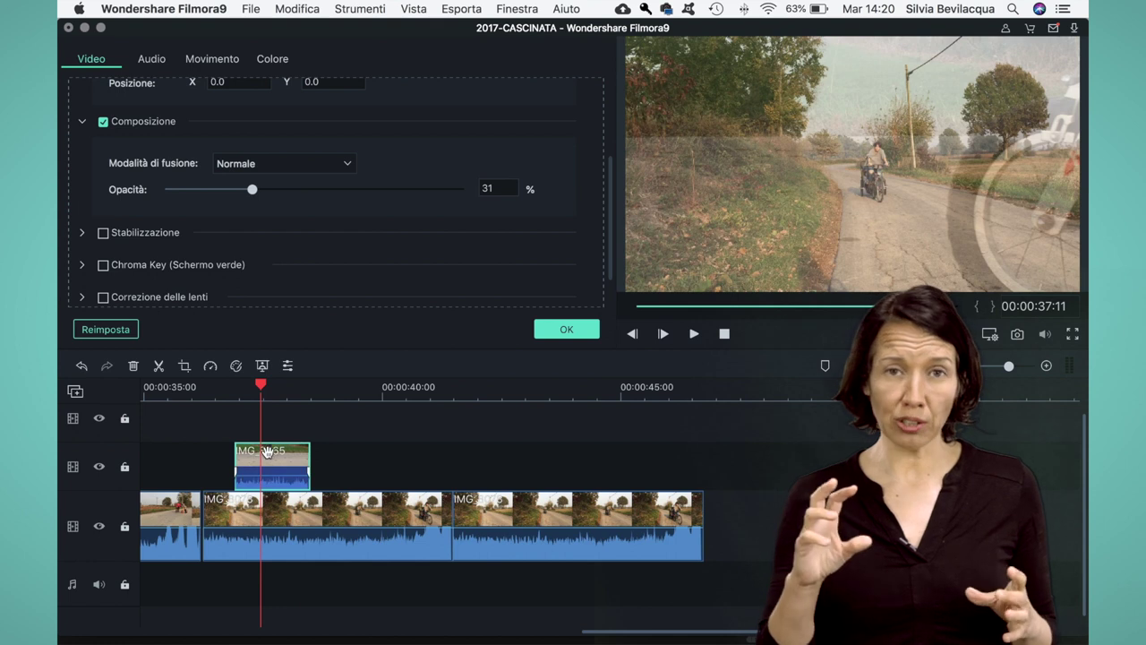
Try the Brucia Colore blending mode on the IMG_8065 overlay clip with its opacity at 47%
left_click(280, 170)
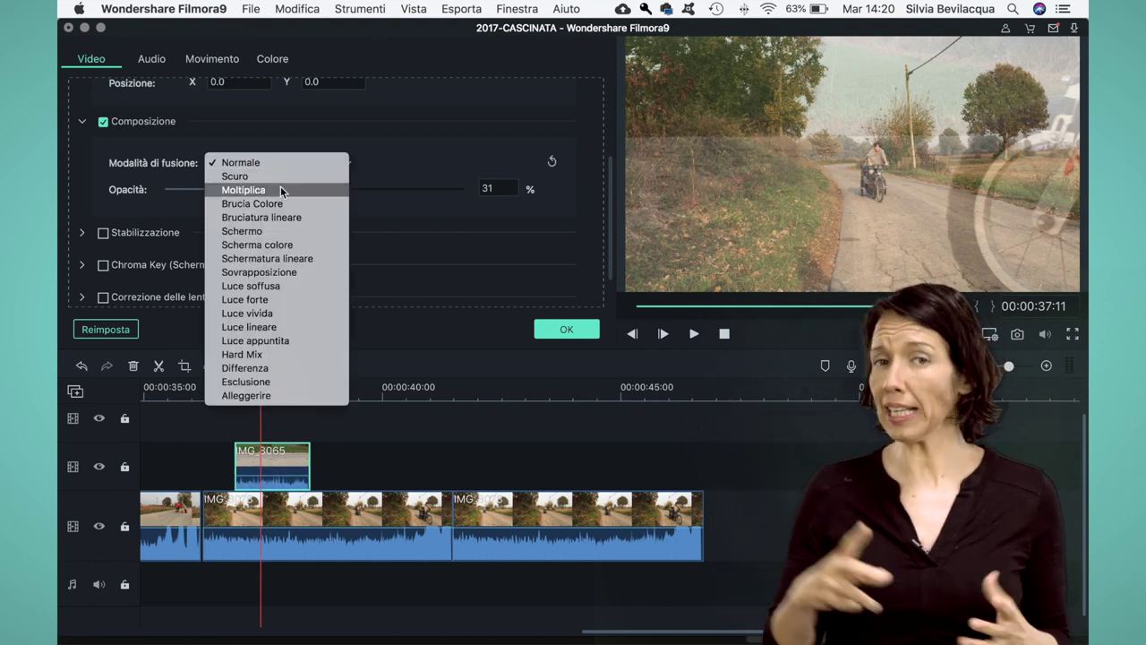
left_click(279, 205)
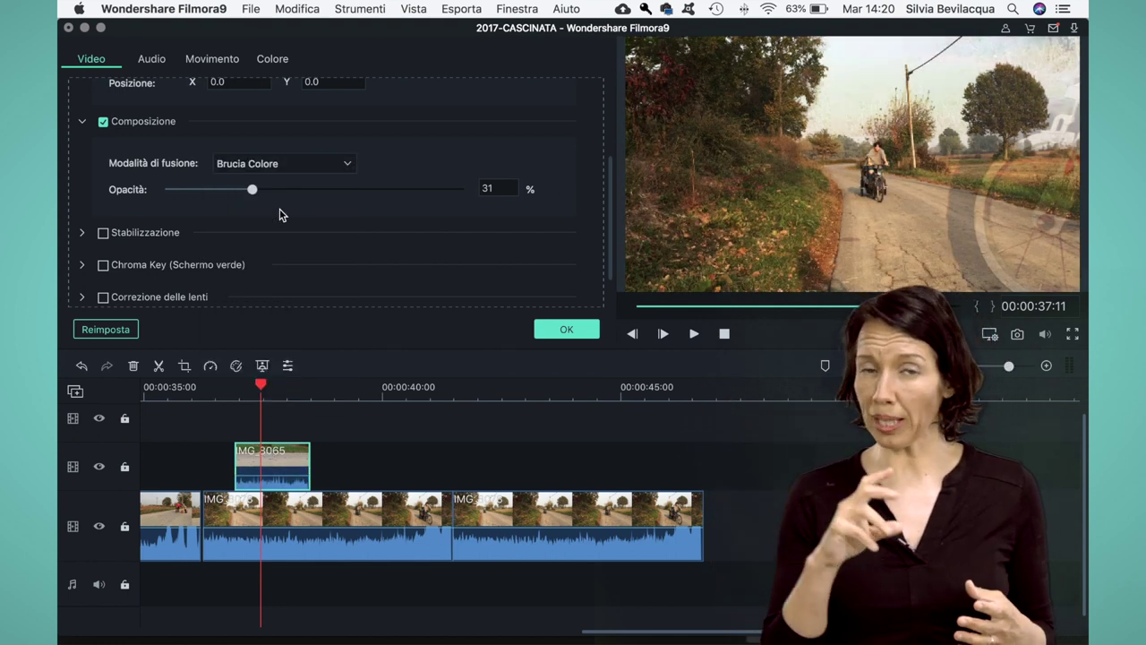
left_click_drag(287, 189, 300, 191)
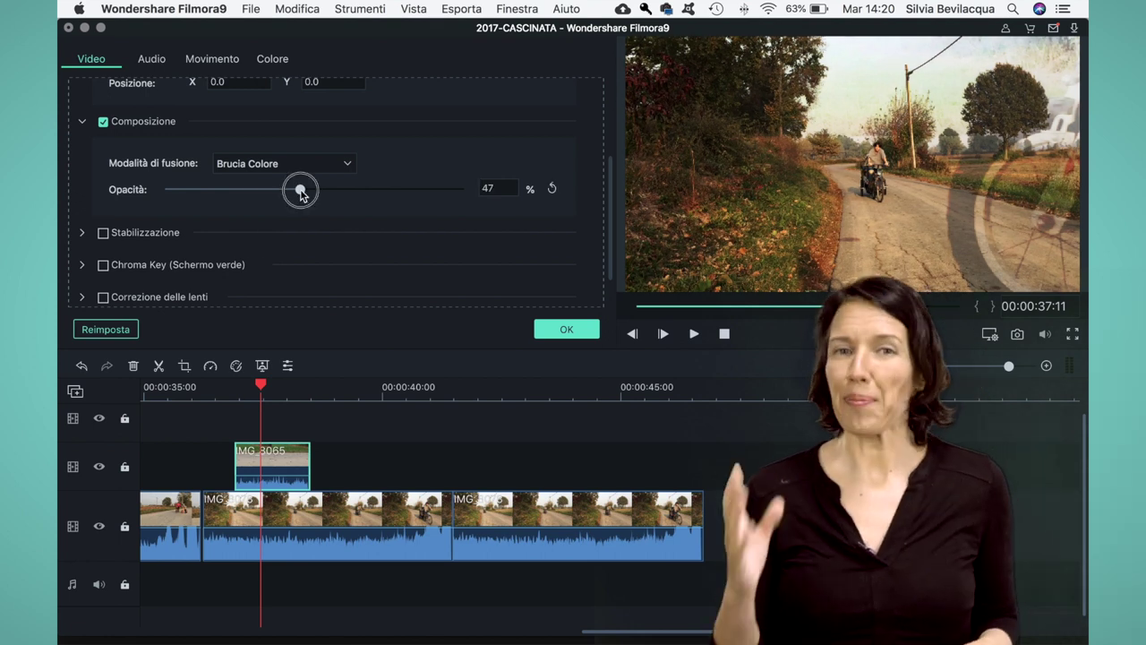
Set the IMG_8065 overlay clip's blending mode to Schermo and its opacity to 43%
left_click(301, 165)
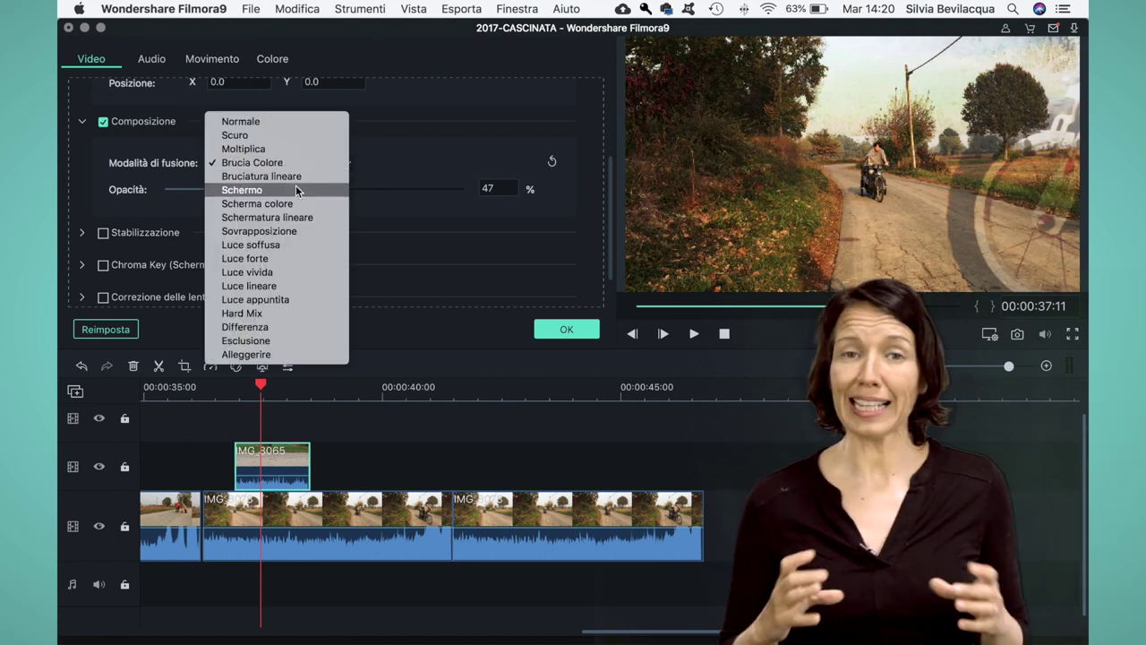
left_click(297, 189)
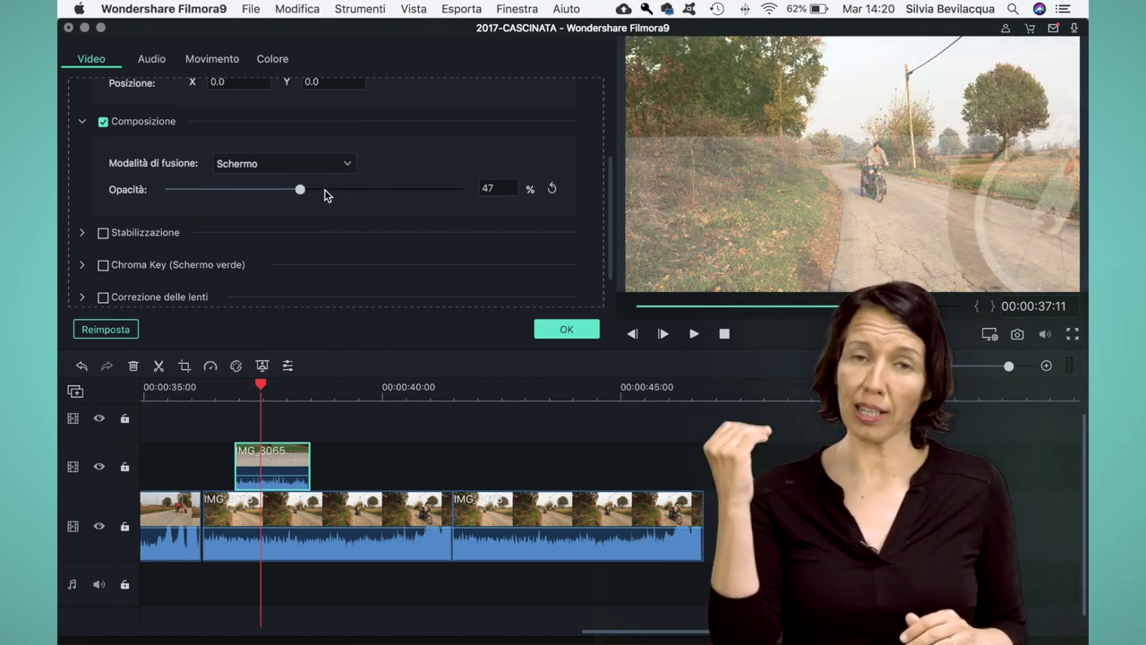
left_click(333, 194)
left_click(290, 190)
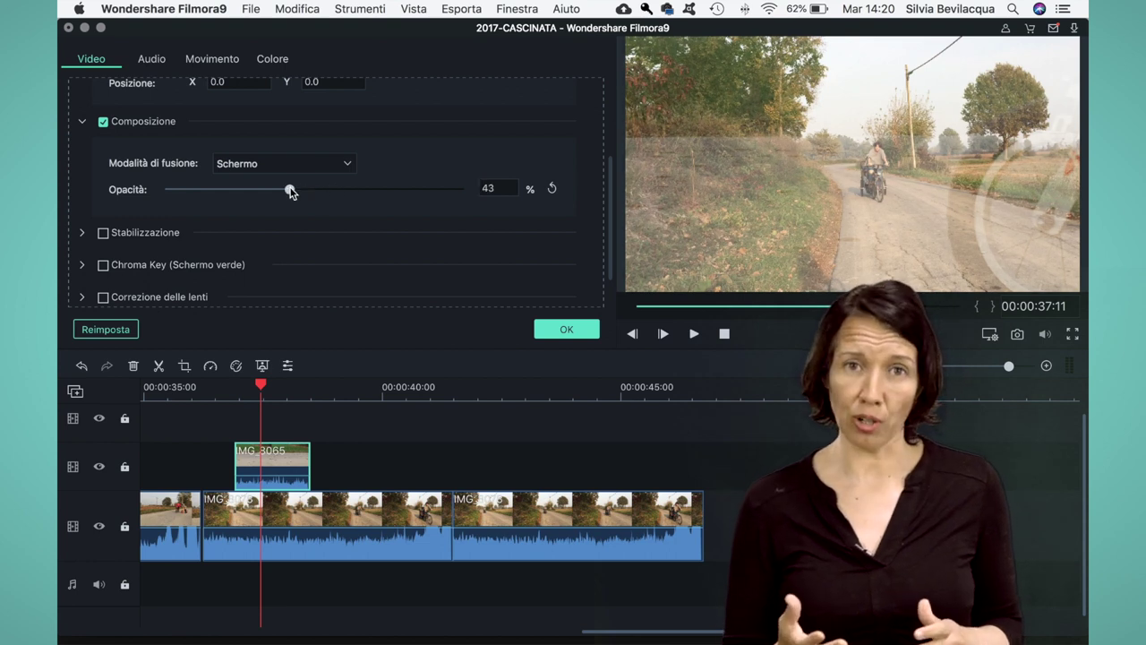